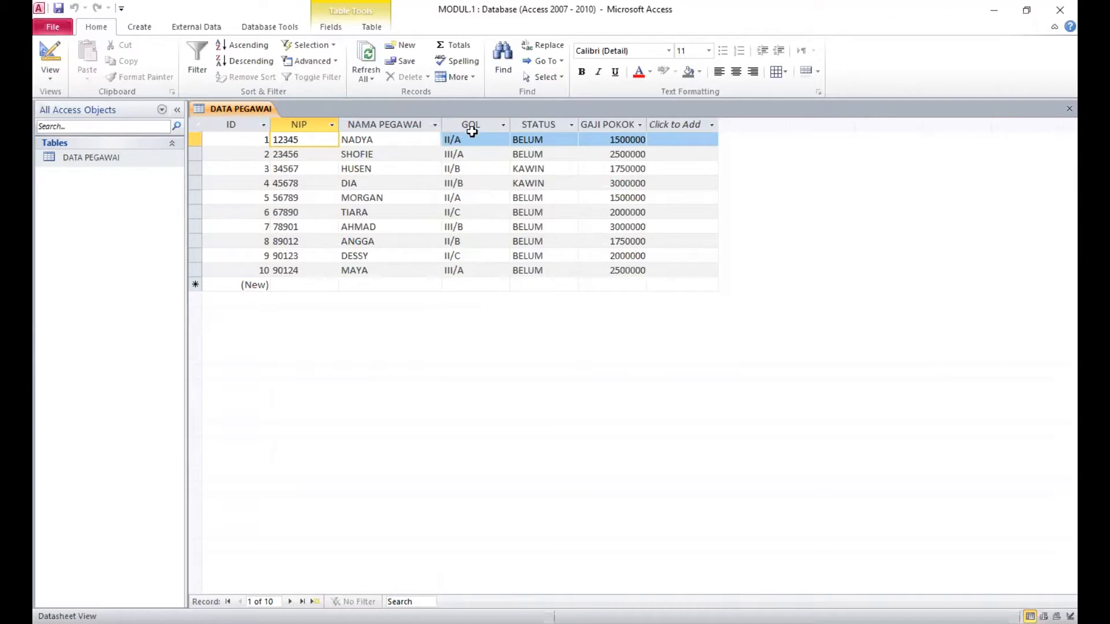
# Rename the GOL field of the DATA PEGAWAI table to GOLONGAN in its design, save the table and reopen its datasheet.
pyautogui.click(471, 124)
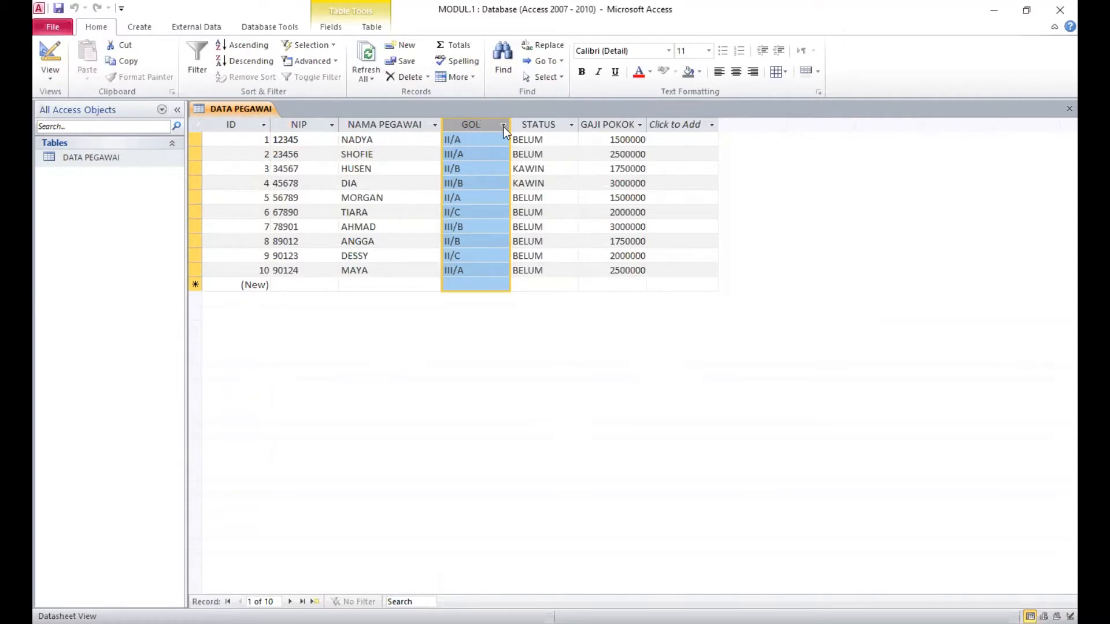
pyautogui.rightClick(156, 162)
pyautogui.click(120, 159)
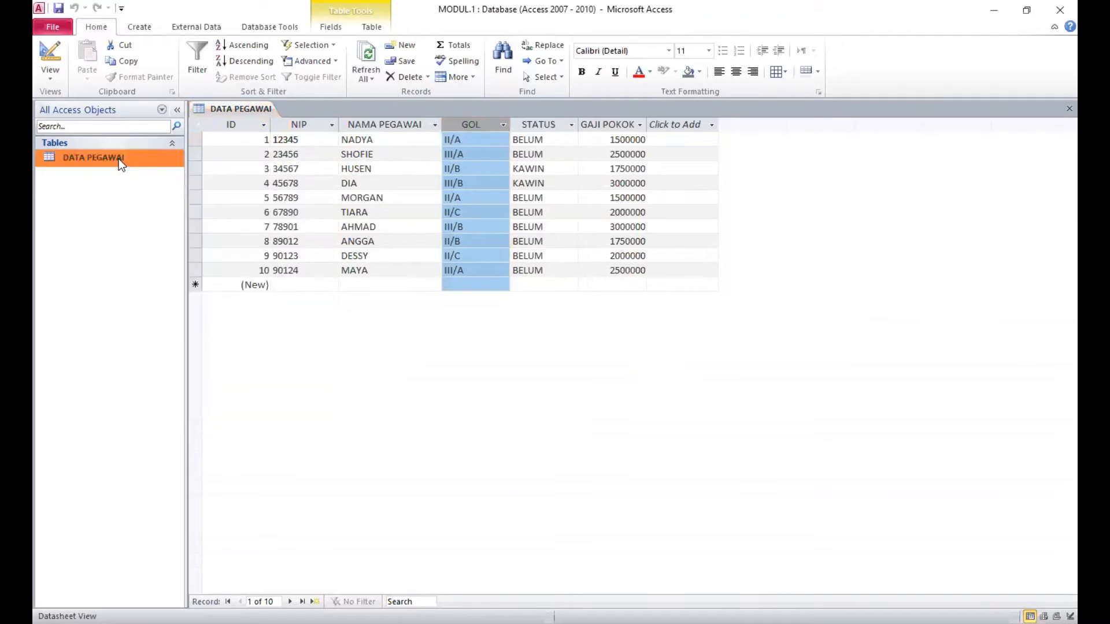
pyautogui.rightClick(120, 162)
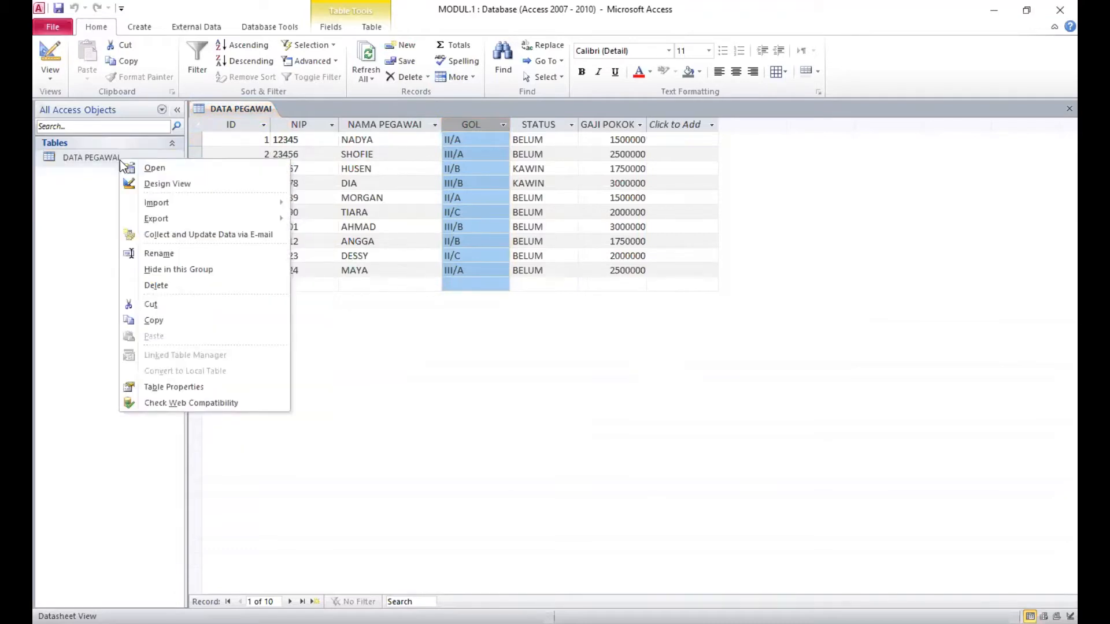
pyautogui.click(139, 183)
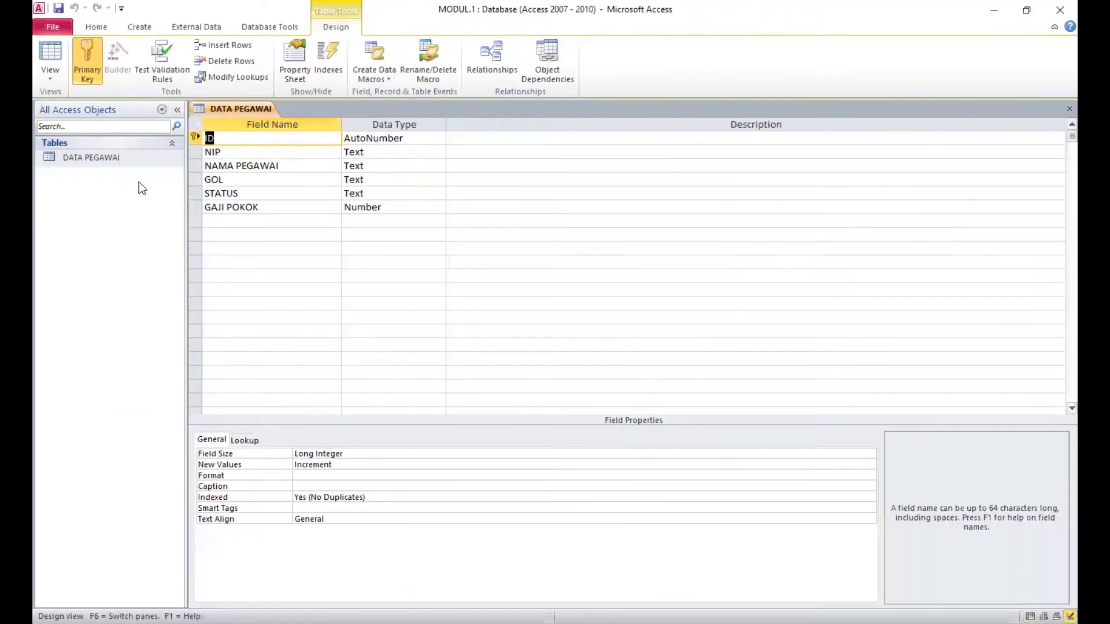
pyautogui.click(250, 181)
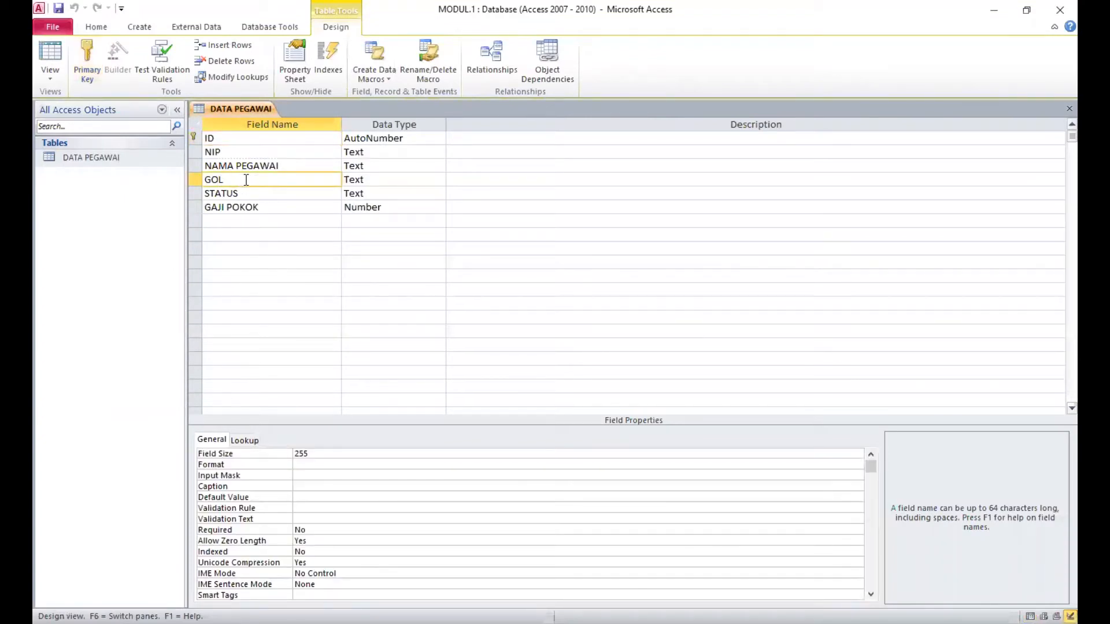
pyautogui.press('capslock')
pyautogui.write('ONGAN')
pyautogui.click(288, 196)
pyautogui.click(309, 180)
pyautogui.click(289, 207)
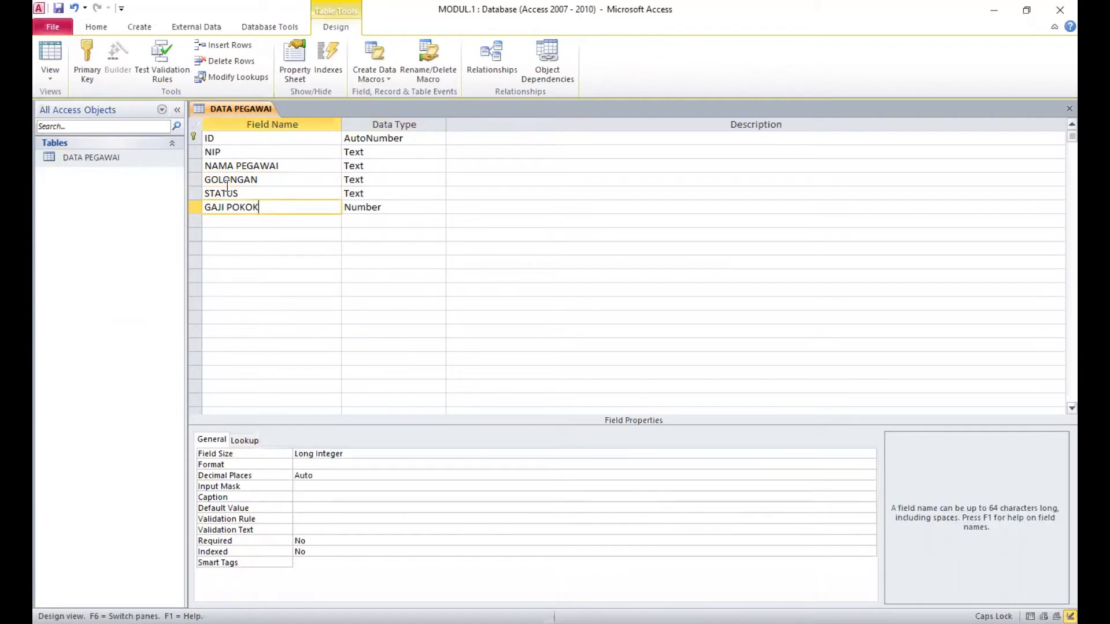
pyautogui.doubleClick(143, 155)
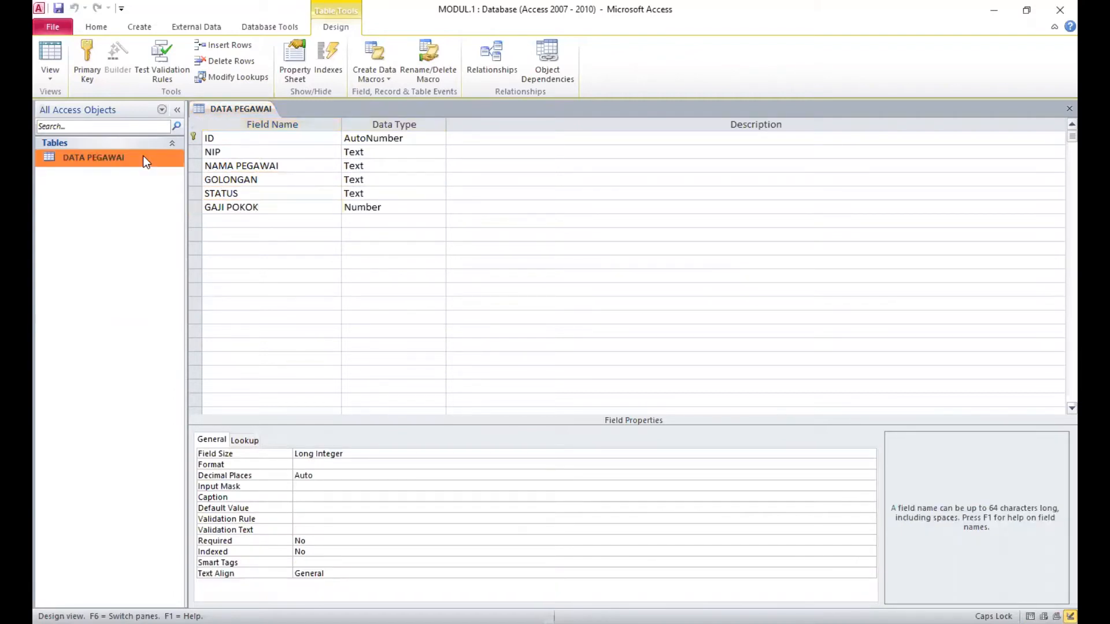
pyautogui.click(535, 359)
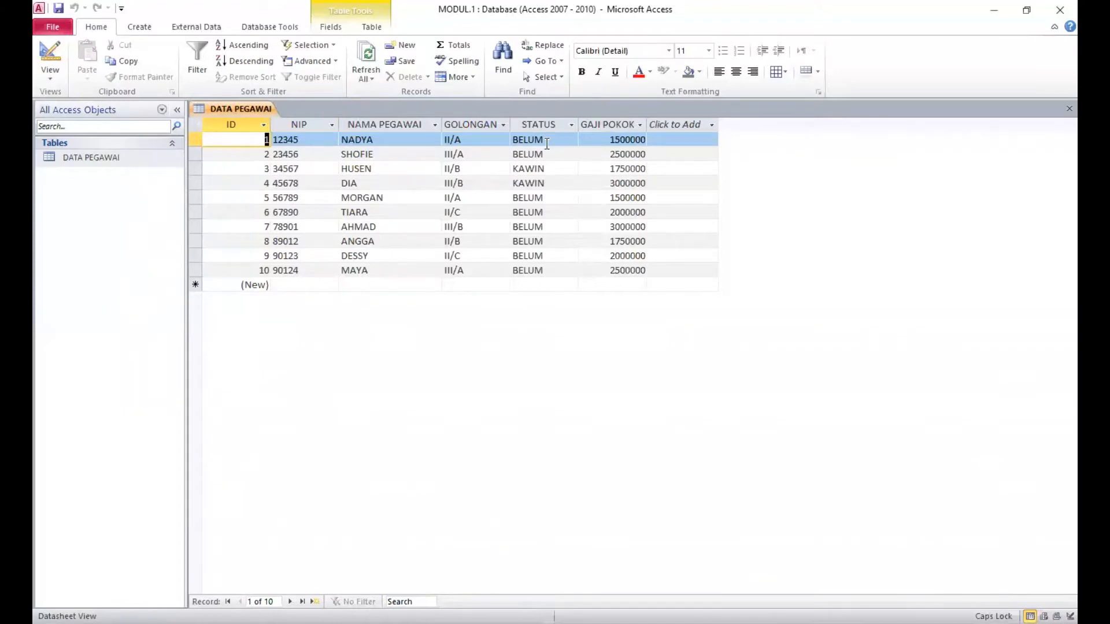
# Change the STATUS field's data type to Yes/No in the DATA PEGAWAI design, save the table and reopen its datasheet.
pyautogui.click(164, 155)
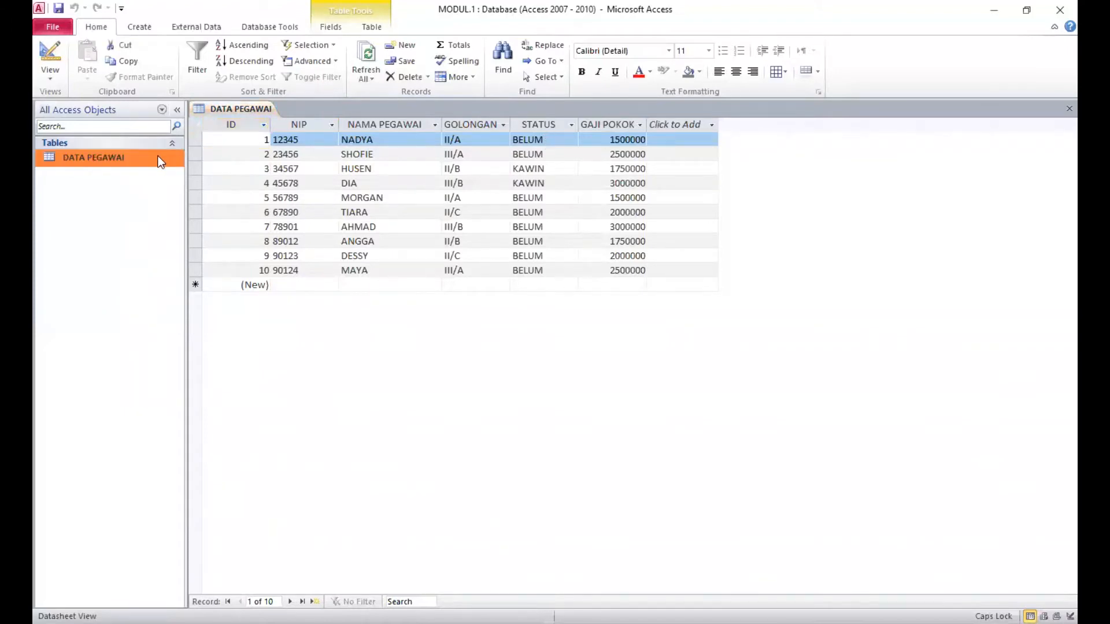
pyautogui.rightClick(161, 161)
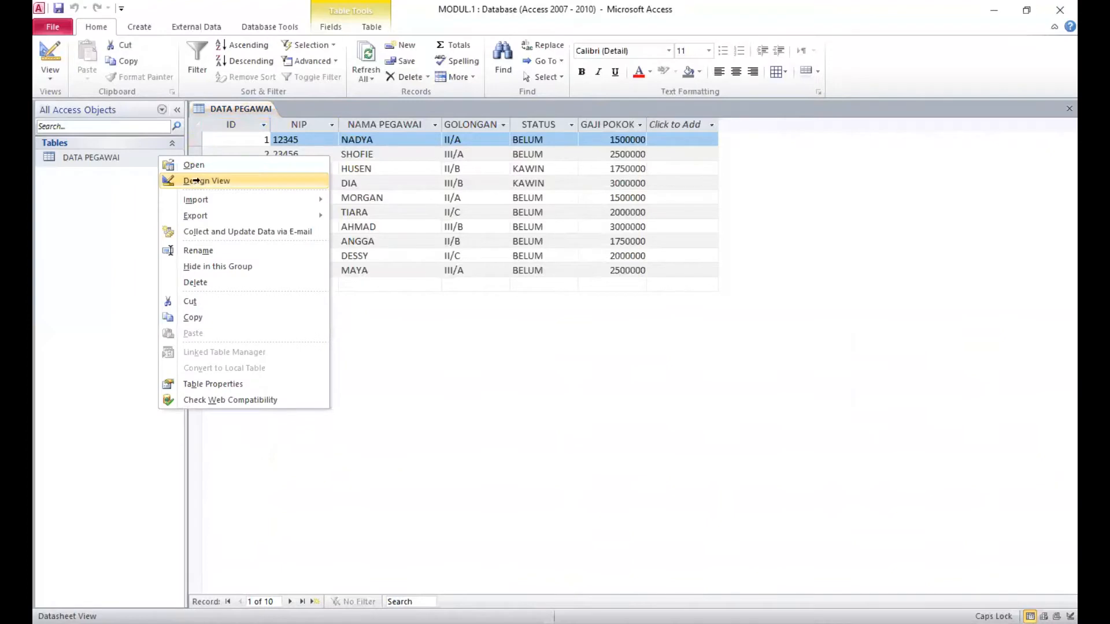
pyautogui.click(193, 180)
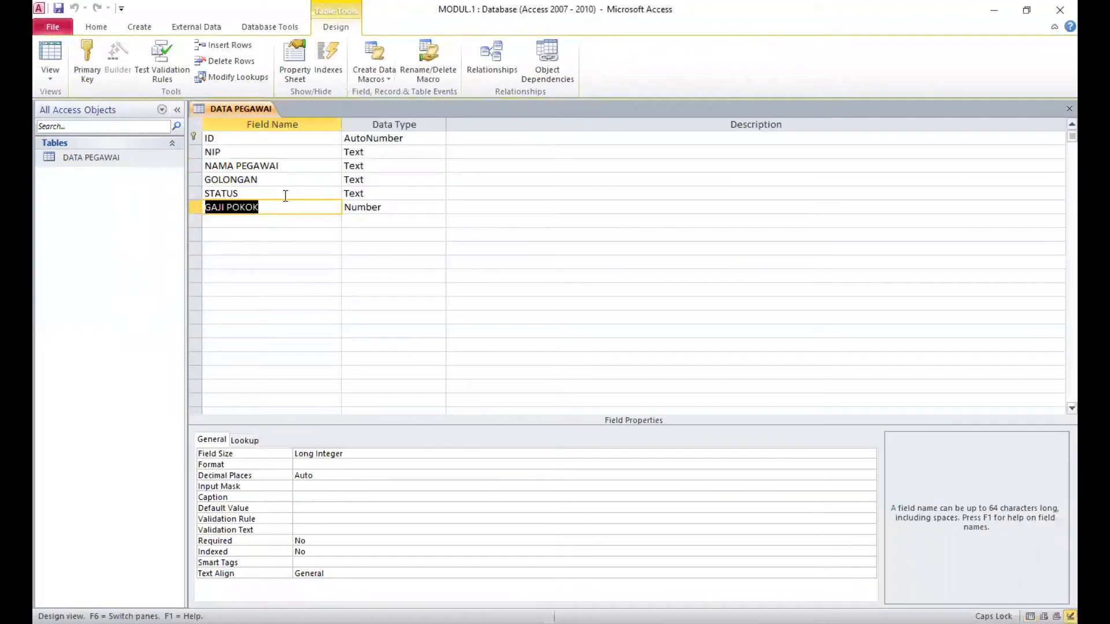
pyautogui.click(355, 194)
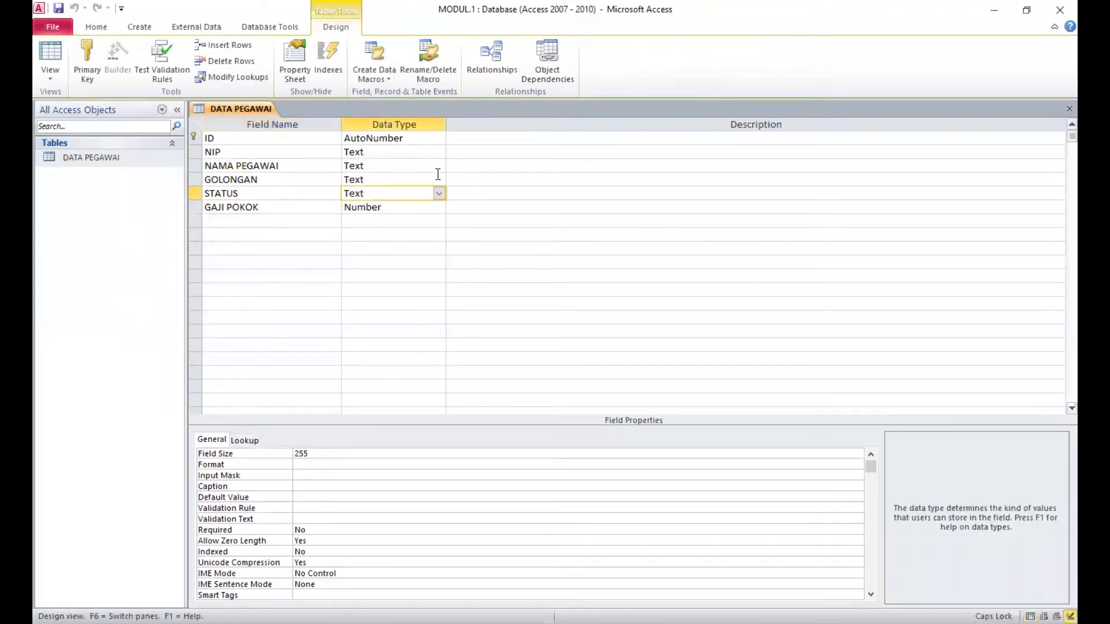
pyautogui.click(440, 195)
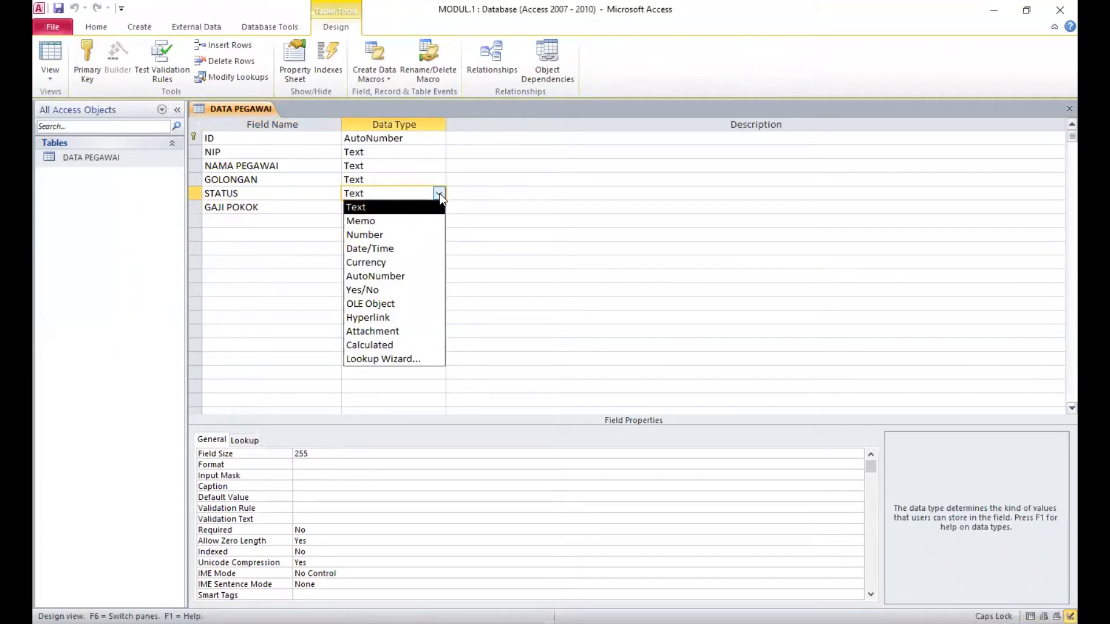
pyautogui.click(404, 290)
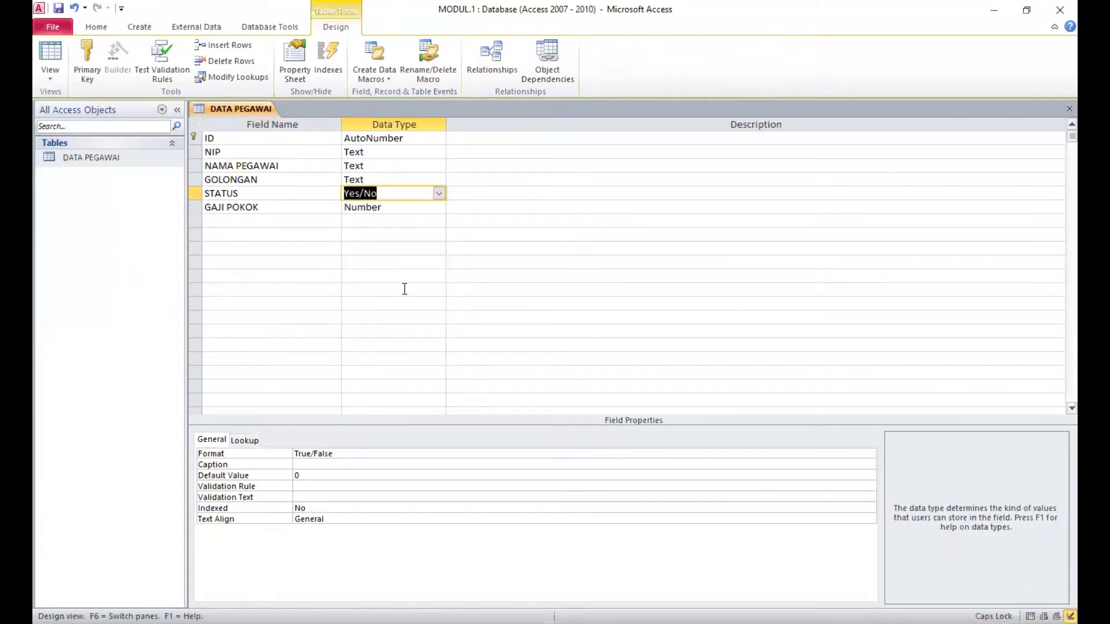
pyautogui.hotkey('ctrl', 's')
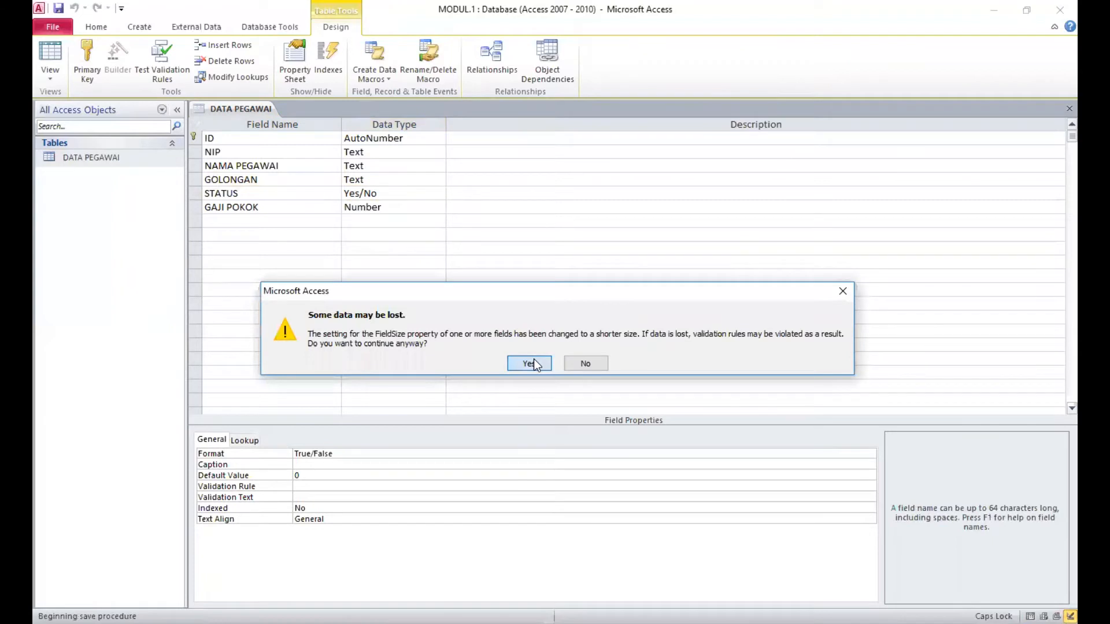
pyautogui.click(529, 363)
pyautogui.click(529, 363)
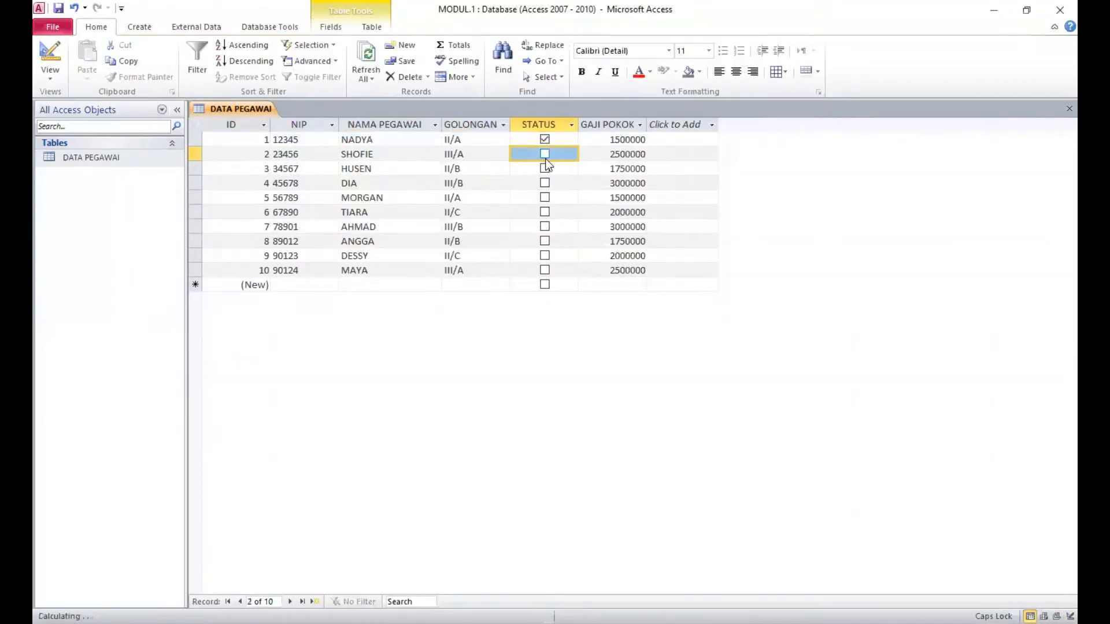
# Mark STATUS as checked for the records with ID 1, 2, 3, 6, 7, 9 and 10.
pyautogui.click(544, 155)
pyautogui.click(544, 168)
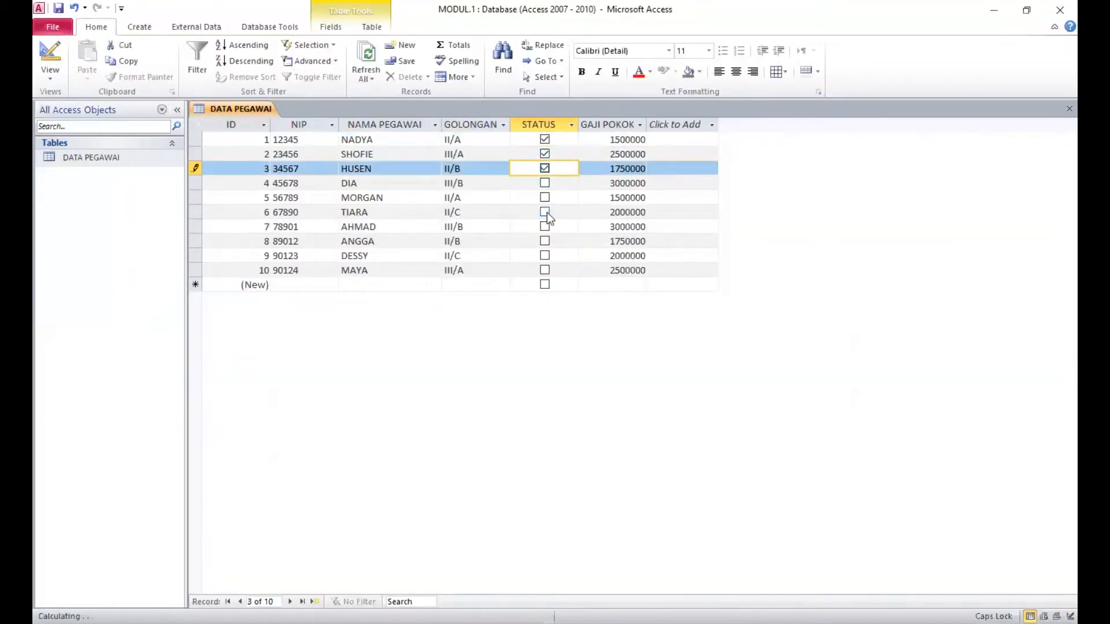
pyautogui.click(544, 212)
pyautogui.click(544, 226)
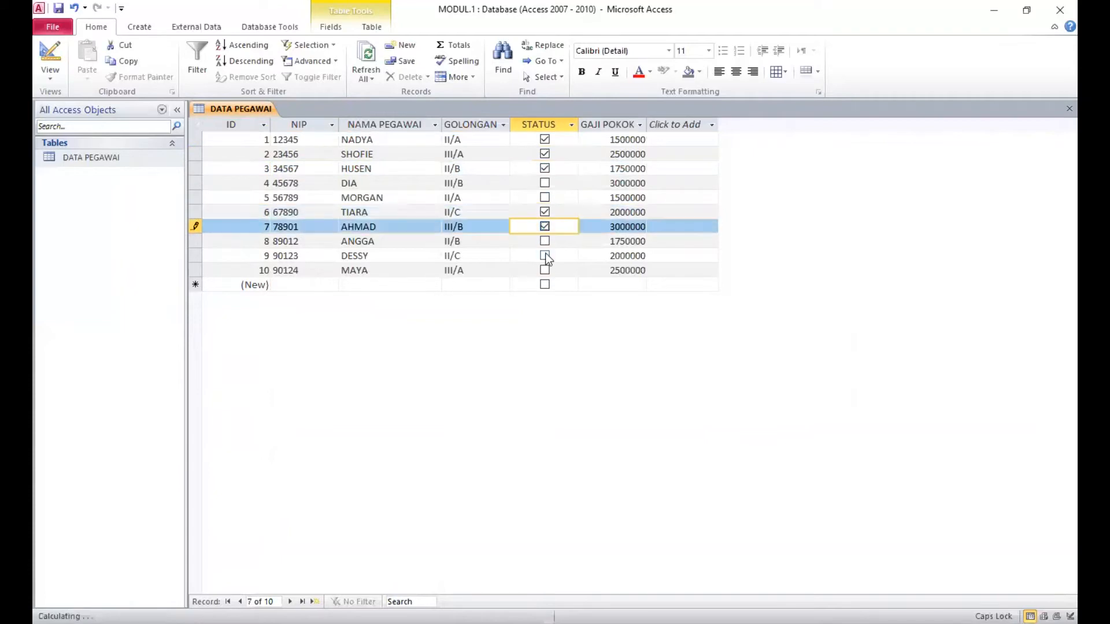
pyautogui.click(545, 255)
pyautogui.click(544, 270)
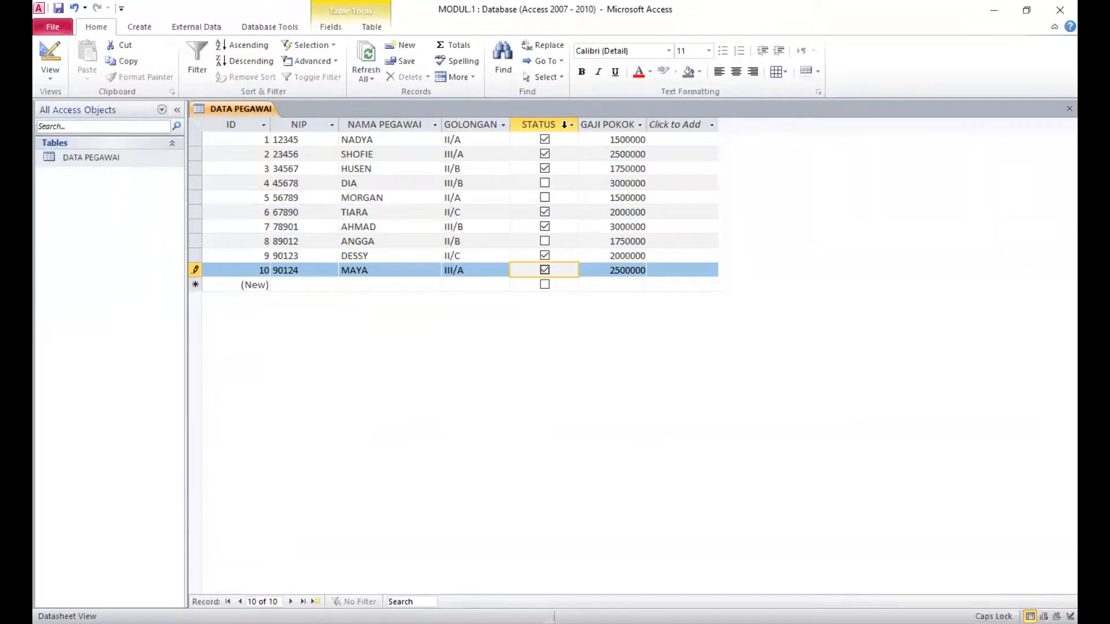
# Move the GOLONGAN column after STATUS in the datasheet, and return it to its place before STATUS.
pyautogui.click(491, 123)
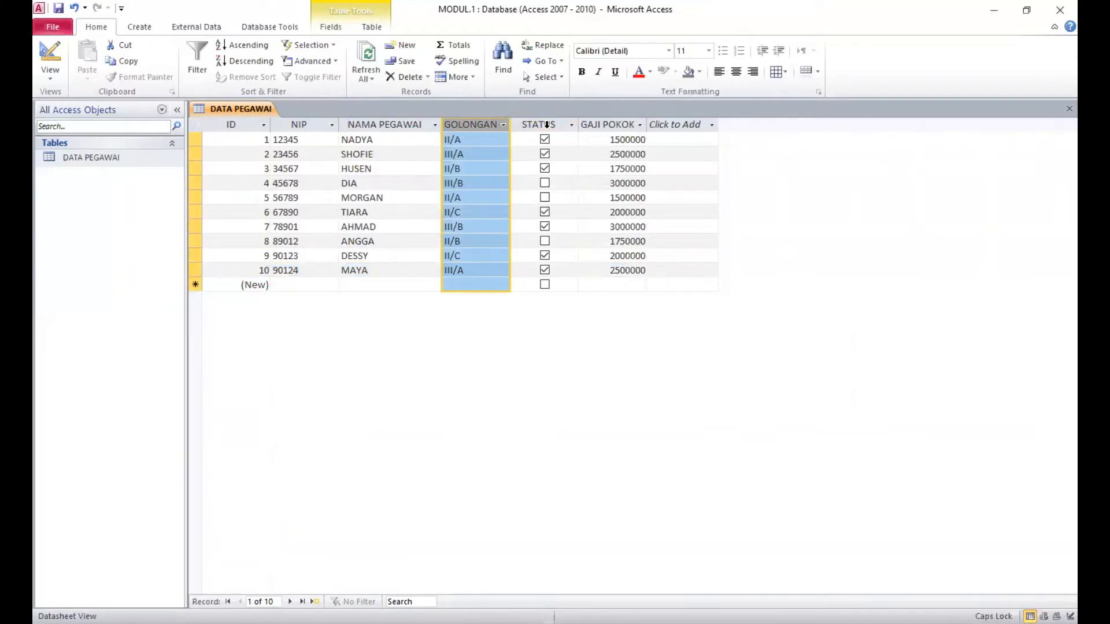
pyautogui.click(545, 124)
pyautogui.click(487, 125)
pyautogui.click(527, 125)
pyautogui.click(474, 124)
pyautogui.moveTo(476, 124); pyautogui.dragTo(476, 124)
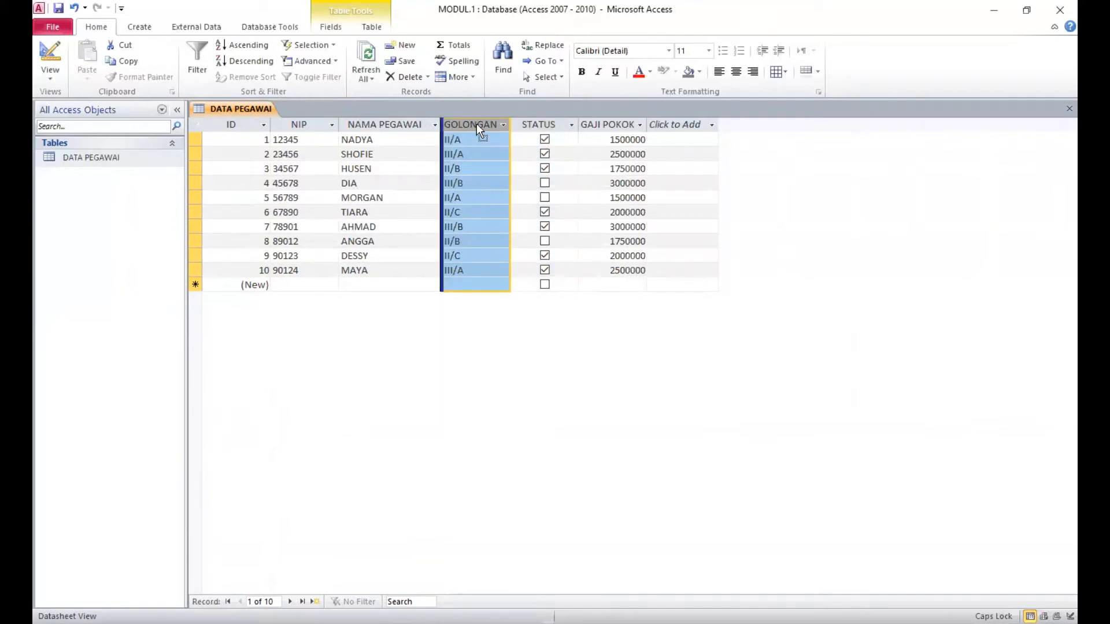
pyautogui.moveTo(480, 123); pyautogui.dragTo(587, 125)
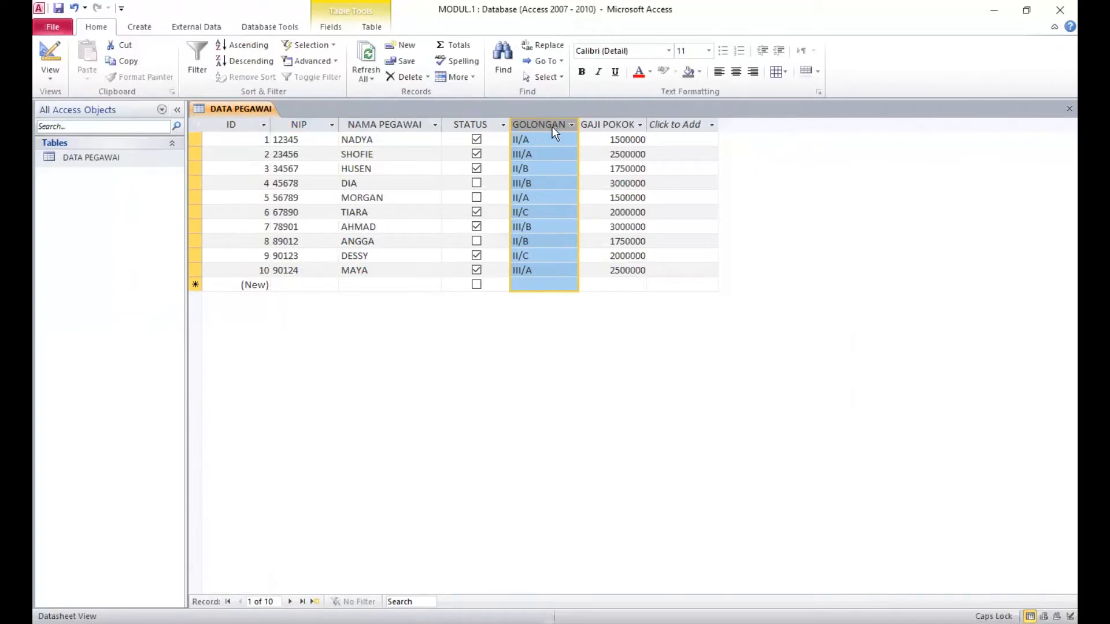
pyautogui.moveTo(553, 124); pyautogui.dragTo(470, 123)
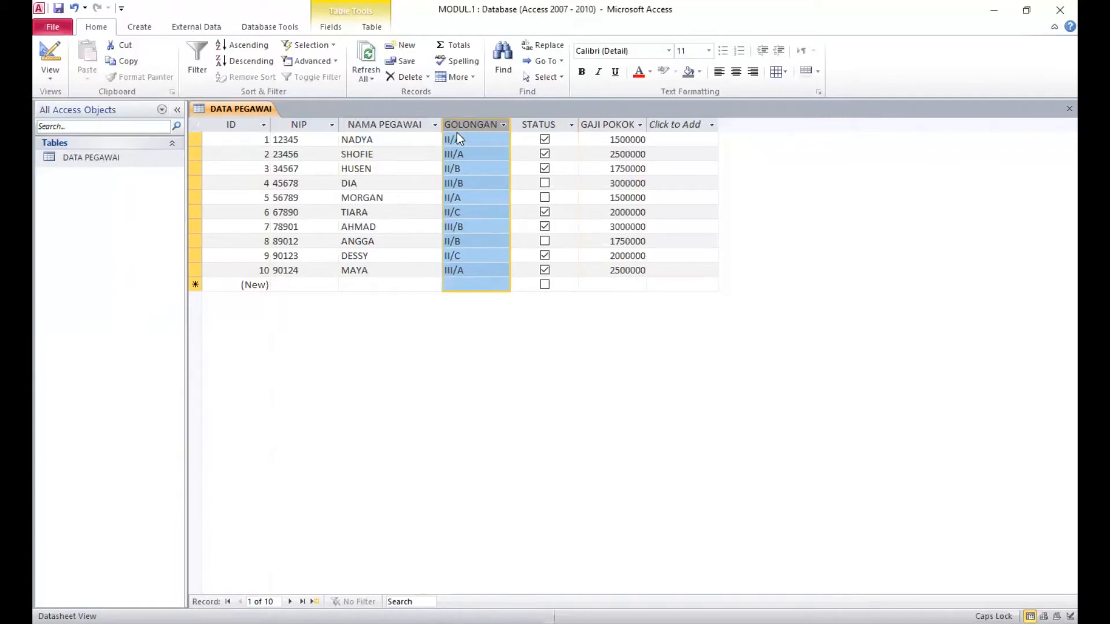
# Move the GOLONGAN field below STATUS in the DATA PEGAWAI table design, save the table and reopen its datasheet.
pyautogui.click(152, 166)
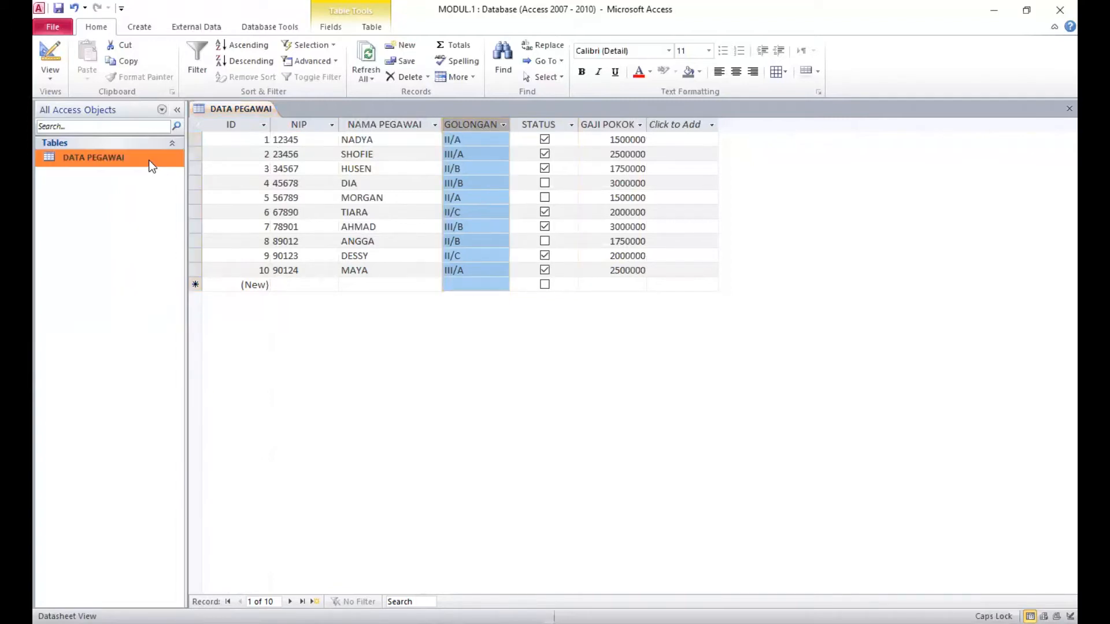
pyautogui.rightClick(149, 162)
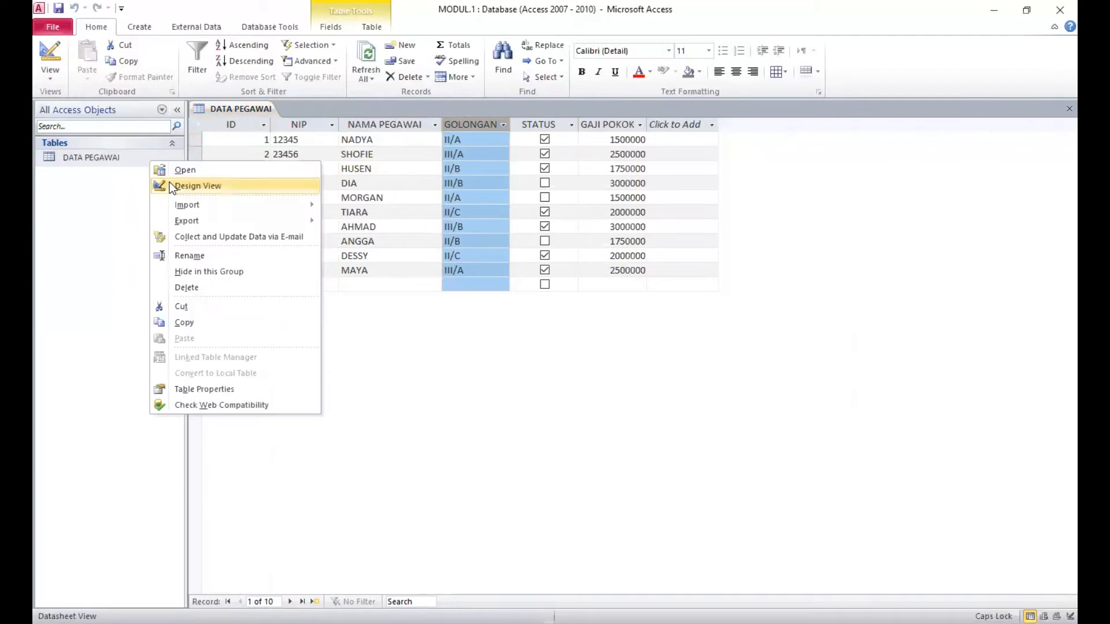
pyautogui.click(169, 182)
pyautogui.click(272, 181)
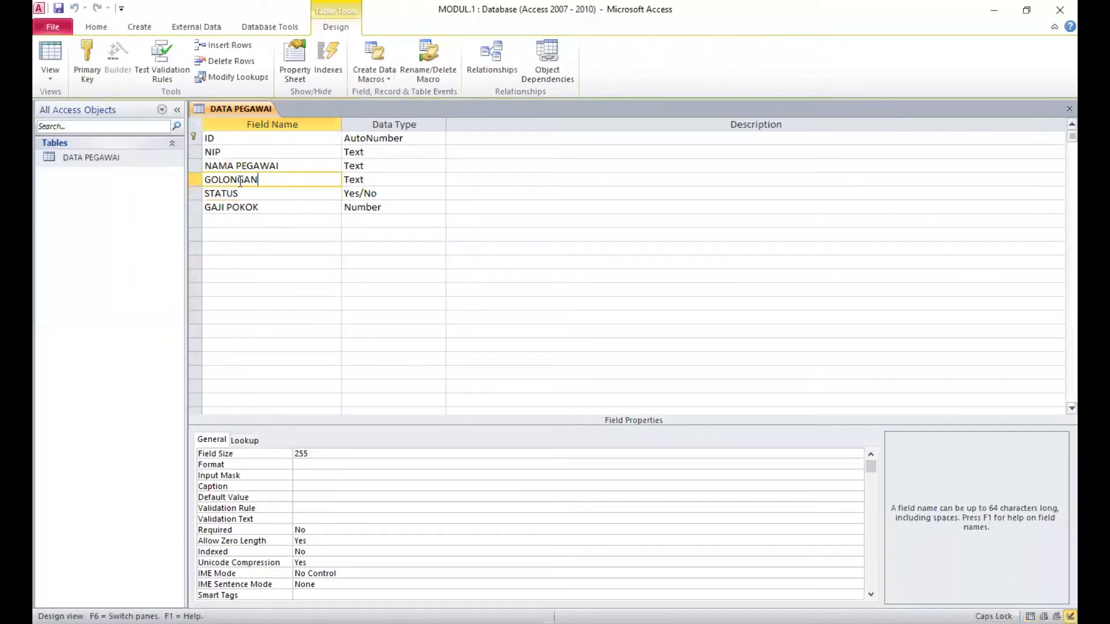
pyautogui.click(193, 180)
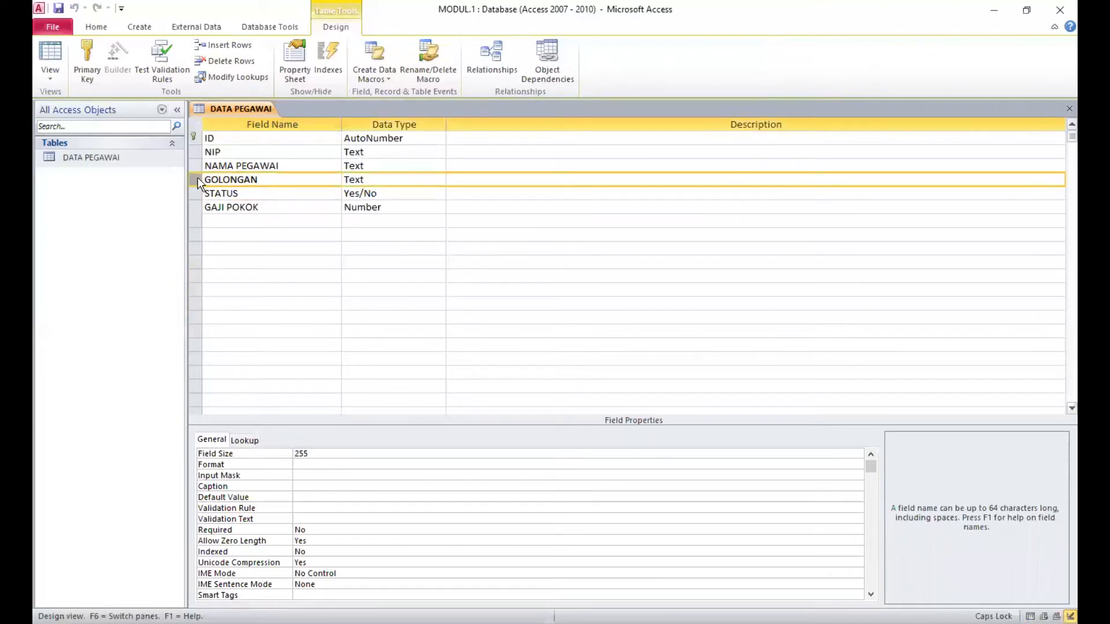
pyautogui.moveTo(192, 178); pyautogui.dragTo(196, 202)
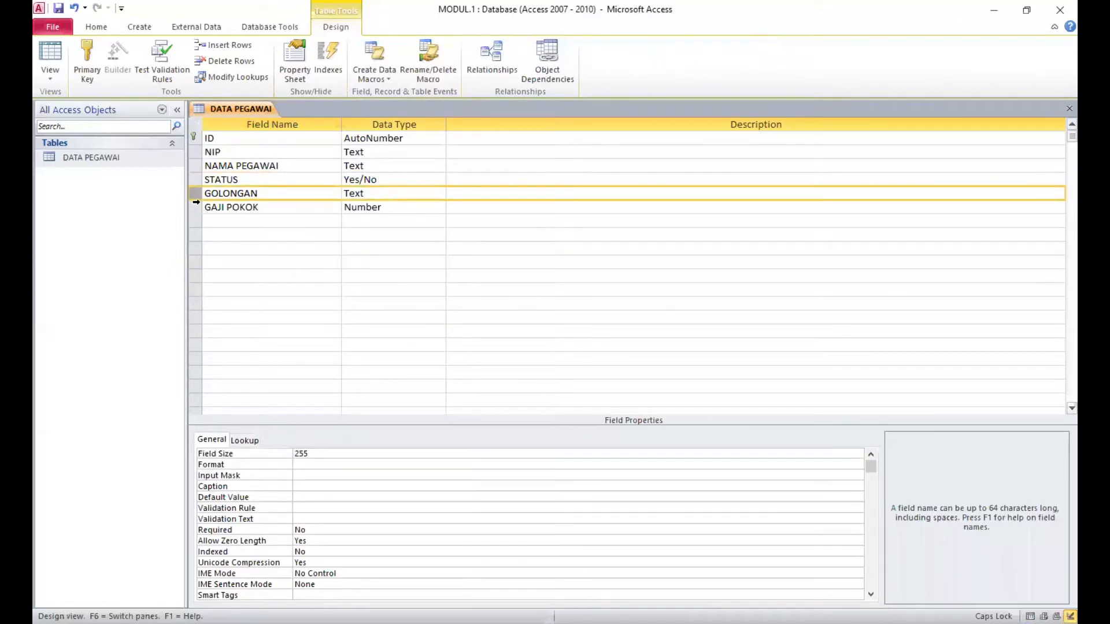
pyautogui.doubleClick(122, 156)
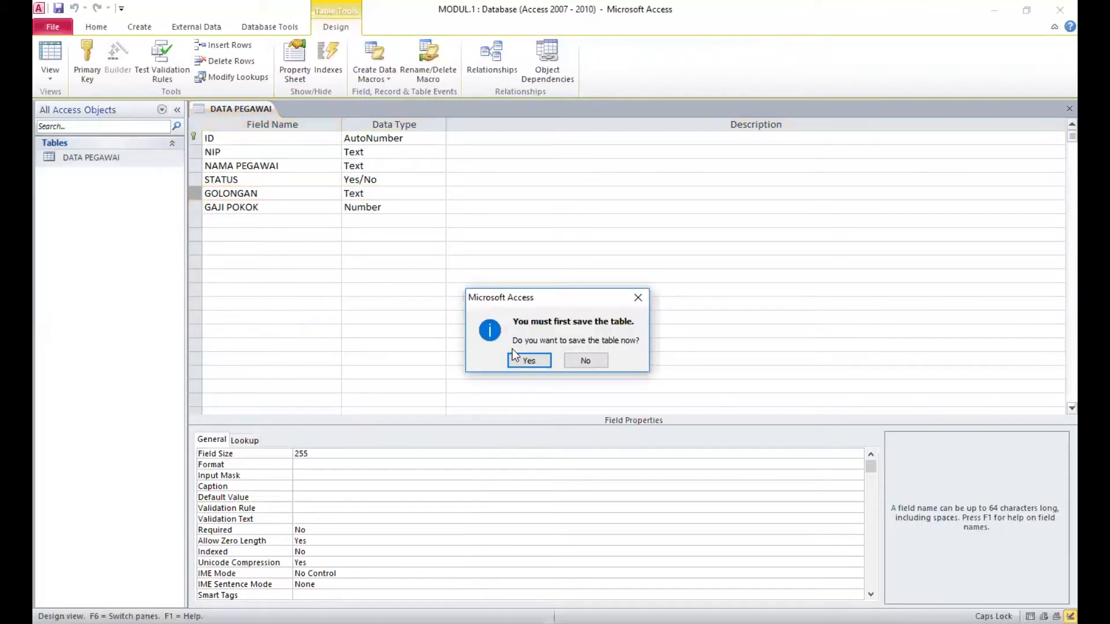
pyautogui.click(519, 356)
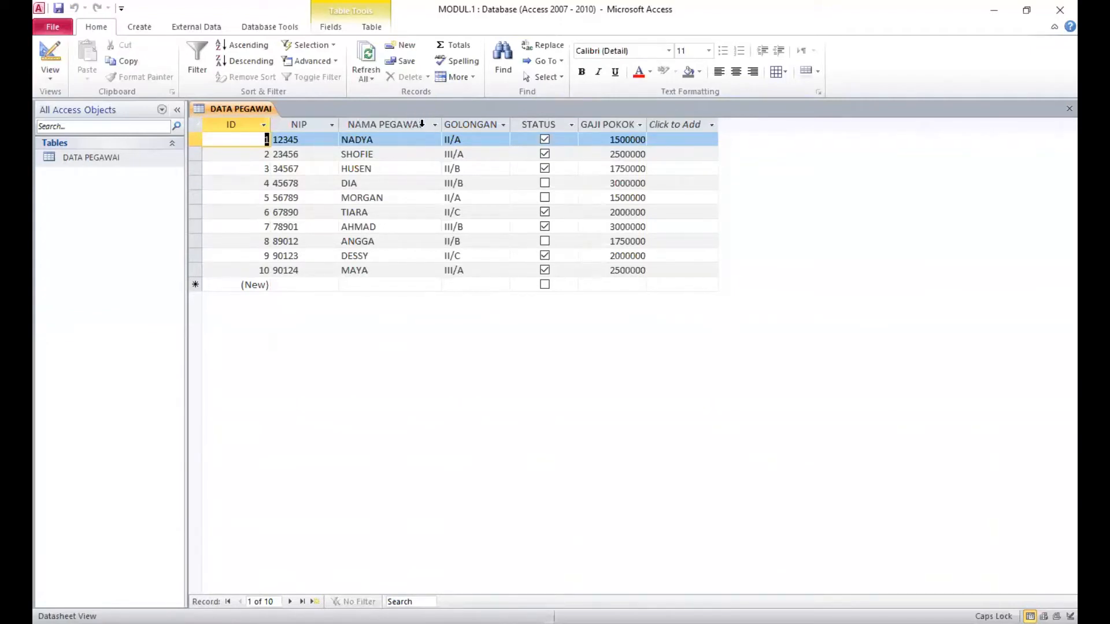
# Insert a new field before the STATUS column in the datasheet and name it DEPARTEMEN.
pyautogui.click(533, 125)
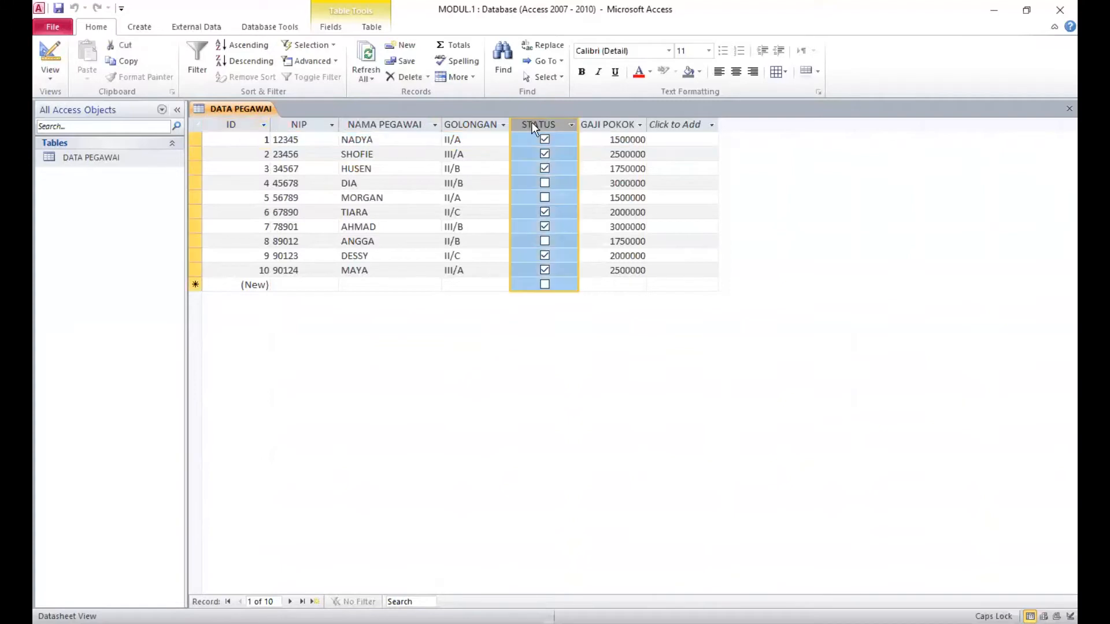
pyautogui.rightClick(532, 122)
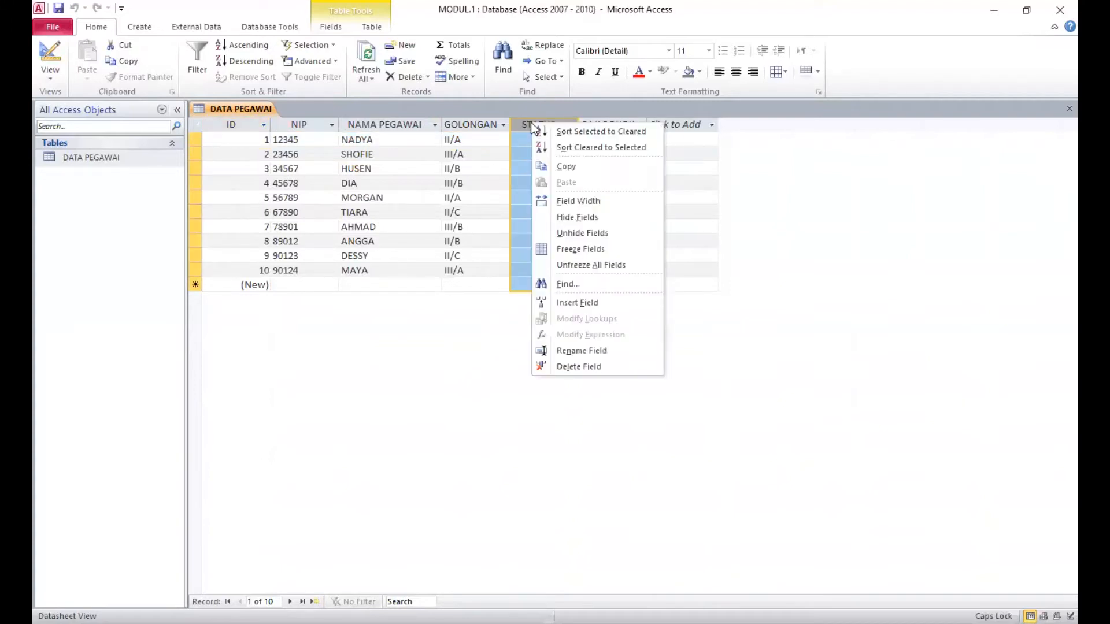
pyautogui.click(575, 303)
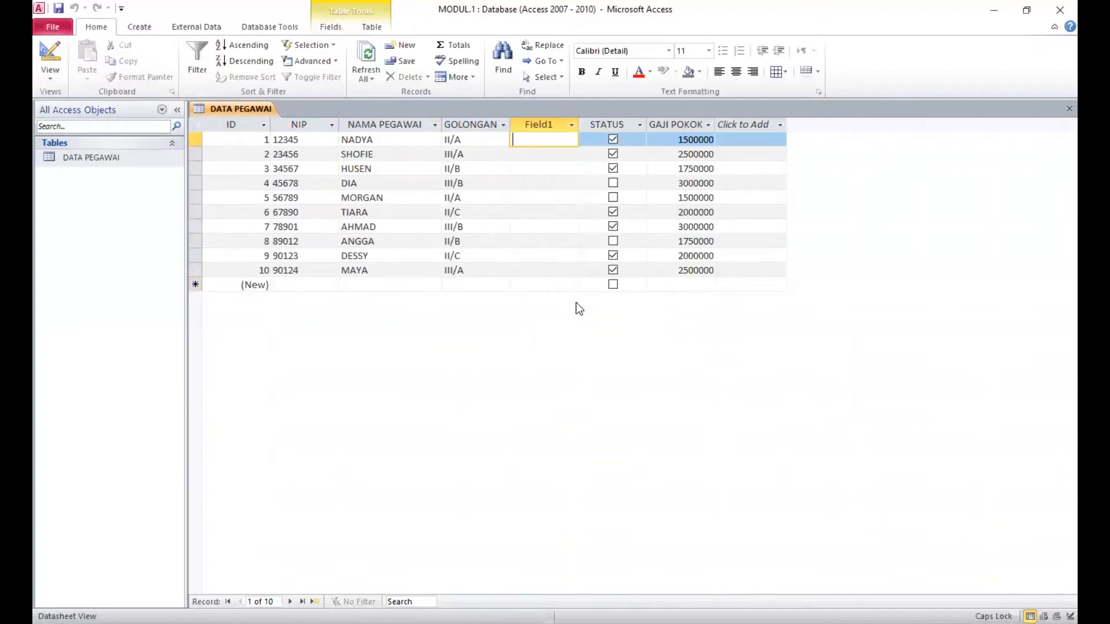
pyautogui.doubleClick(553, 123)
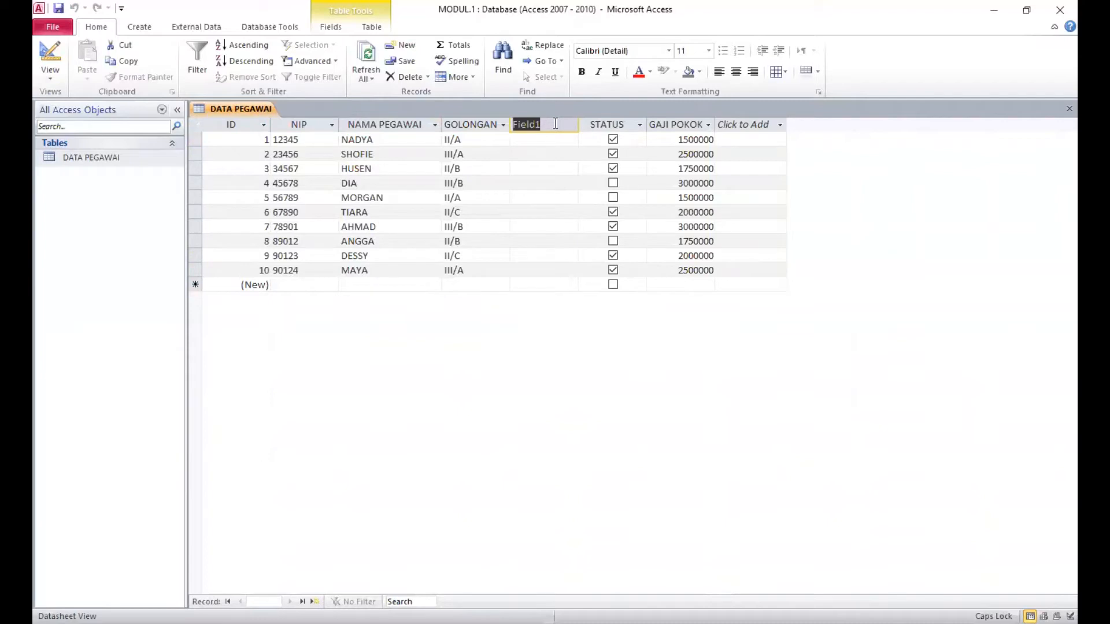
pyautogui.write('DEPARTEMEN')
pyautogui.press('Return')
pyautogui.click(555, 149)
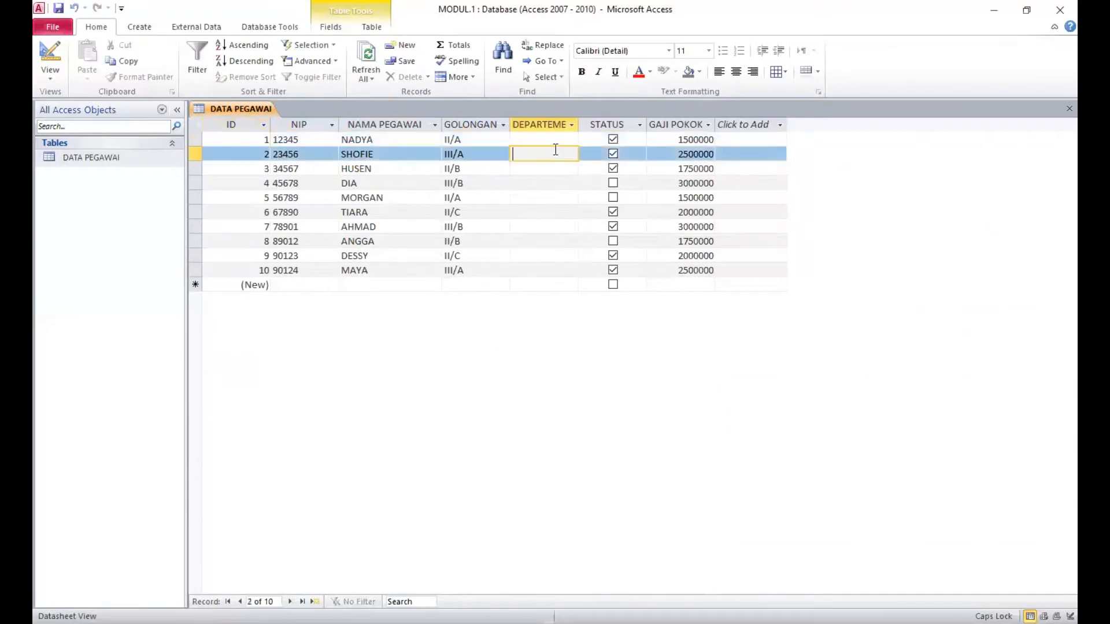
# Widen the DEPARTEMEN column in the datasheet to fit its heading.
pyautogui.press('Up')
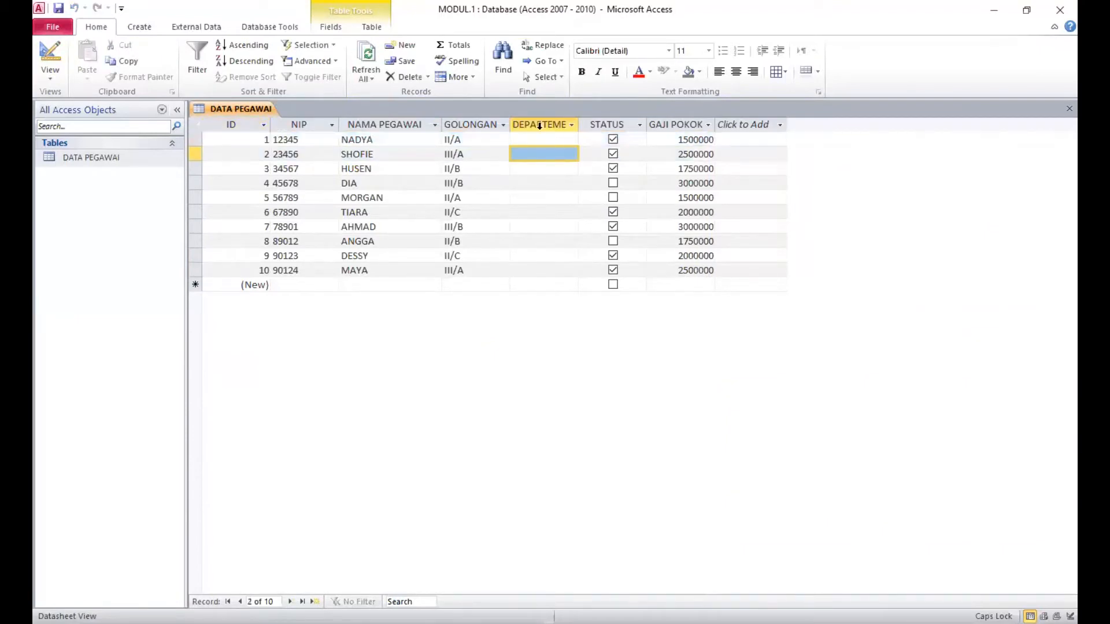
pyautogui.click(547, 137)
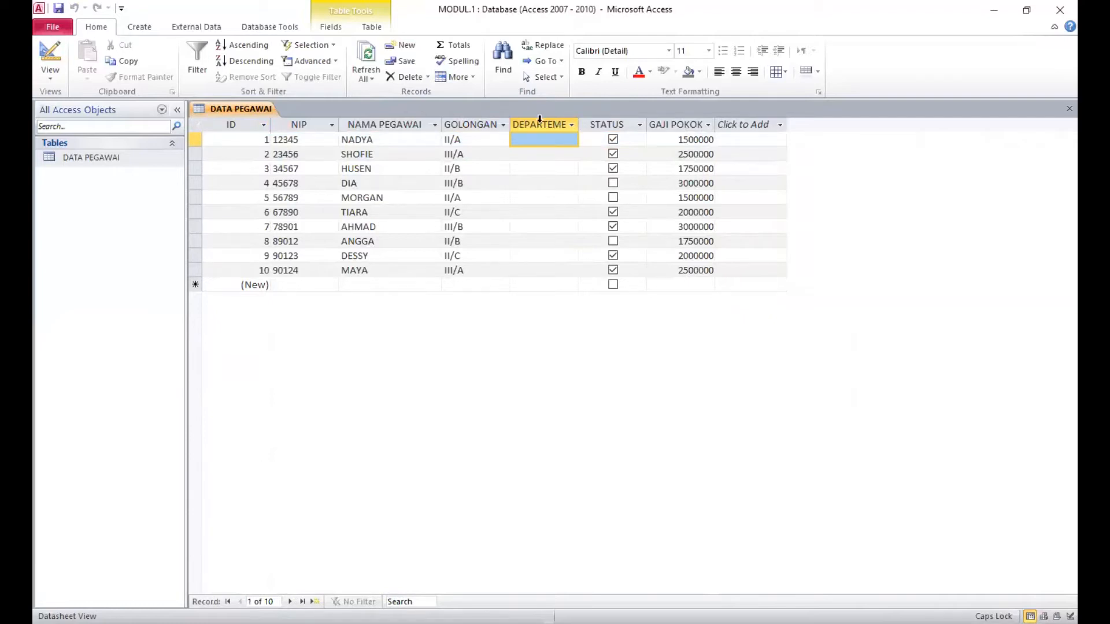
pyautogui.doubleClick(579, 124)
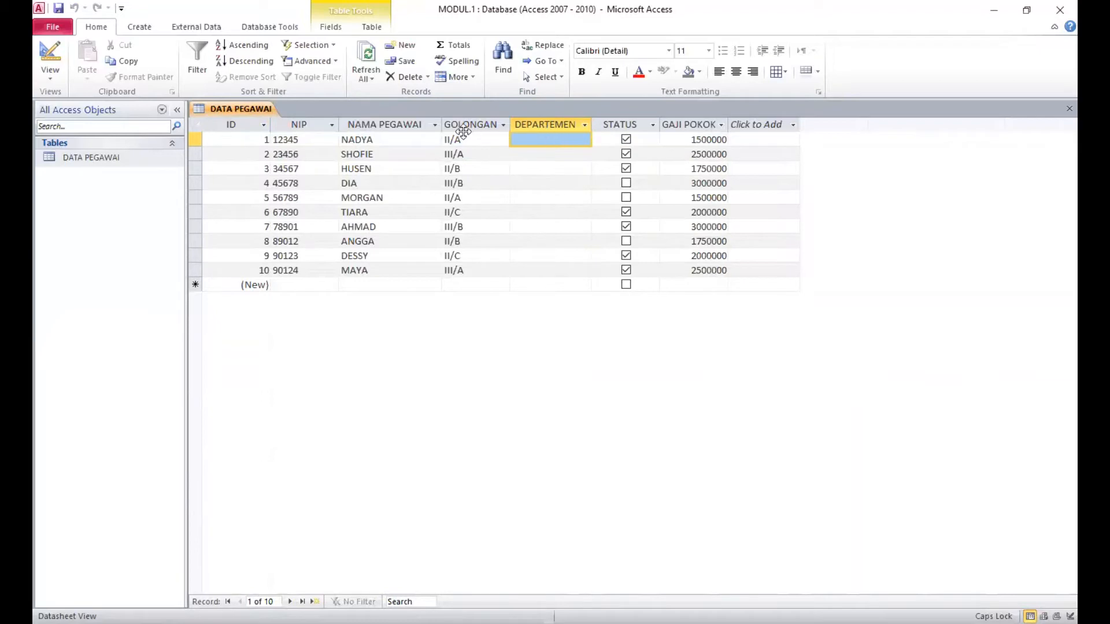
# Delete the DEPARTEMEN field from the datasheet permanently.
pyautogui.click(489, 154)
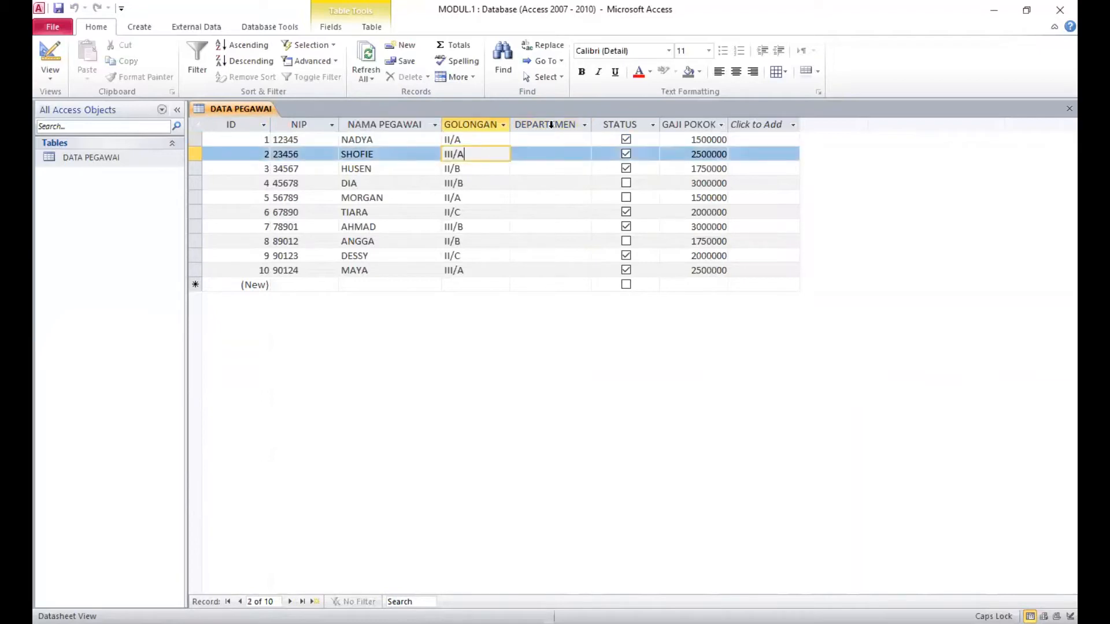
pyautogui.click(551, 124)
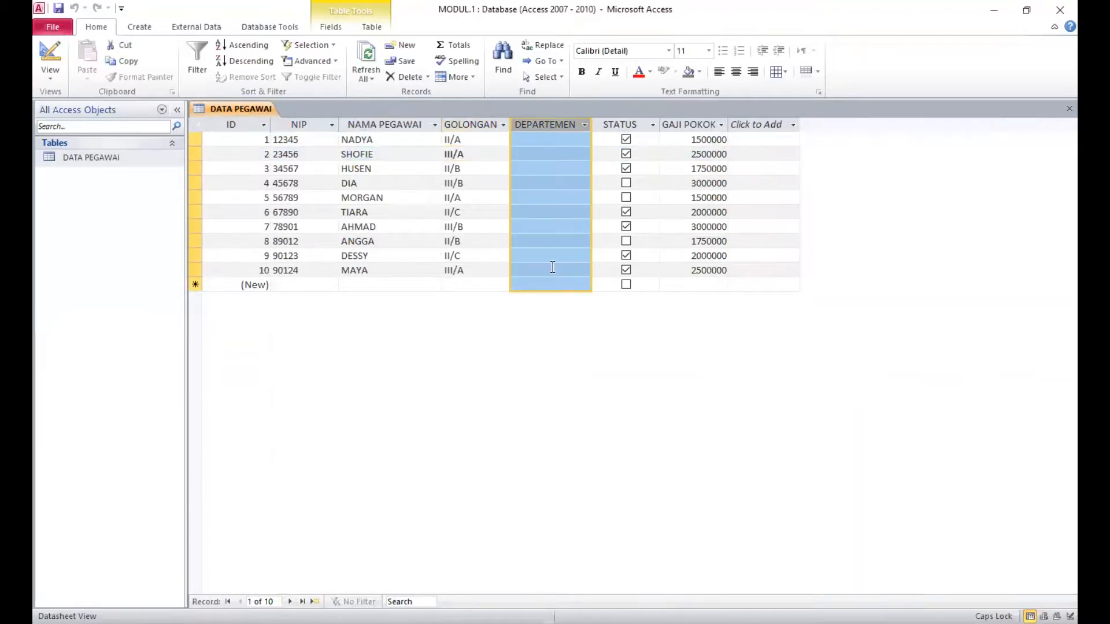
pyautogui.rightClick(547, 124)
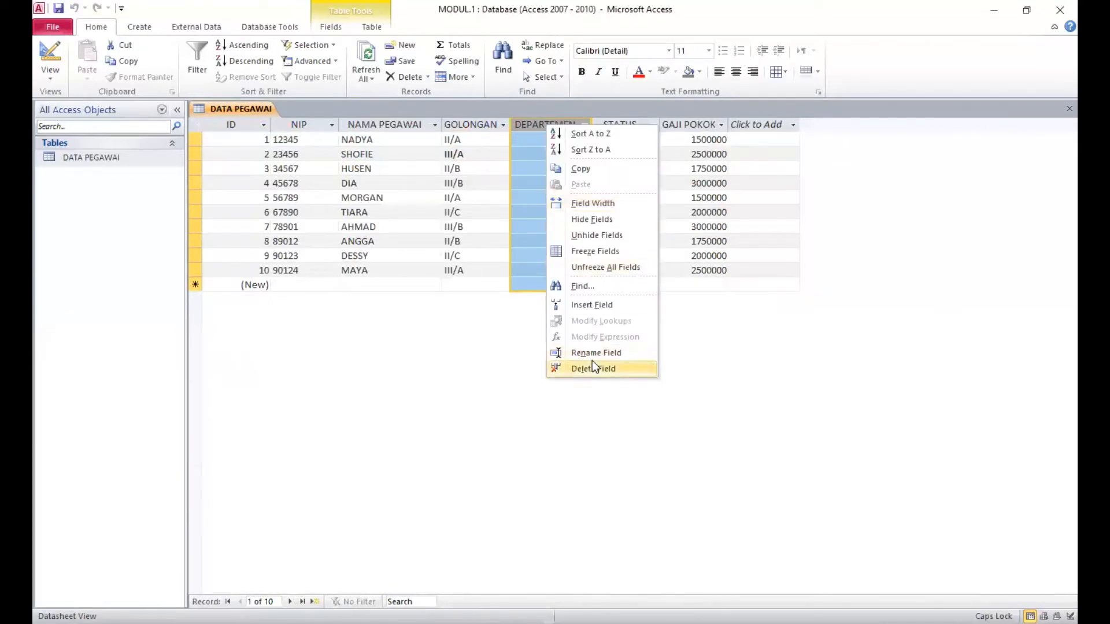
pyautogui.click(593, 368)
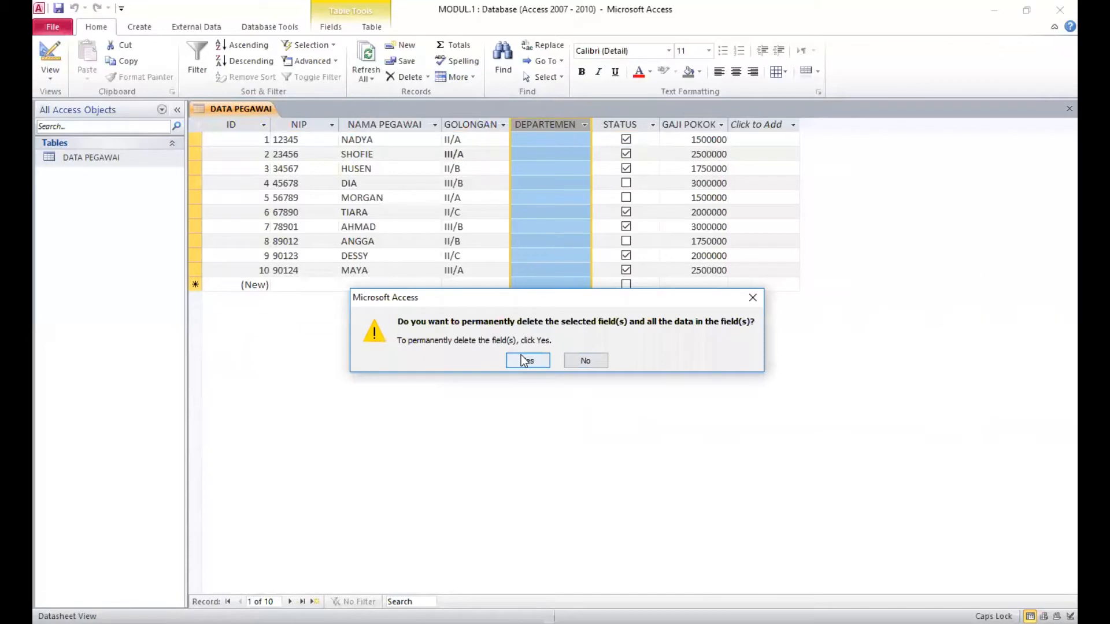
pyautogui.click(527, 361)
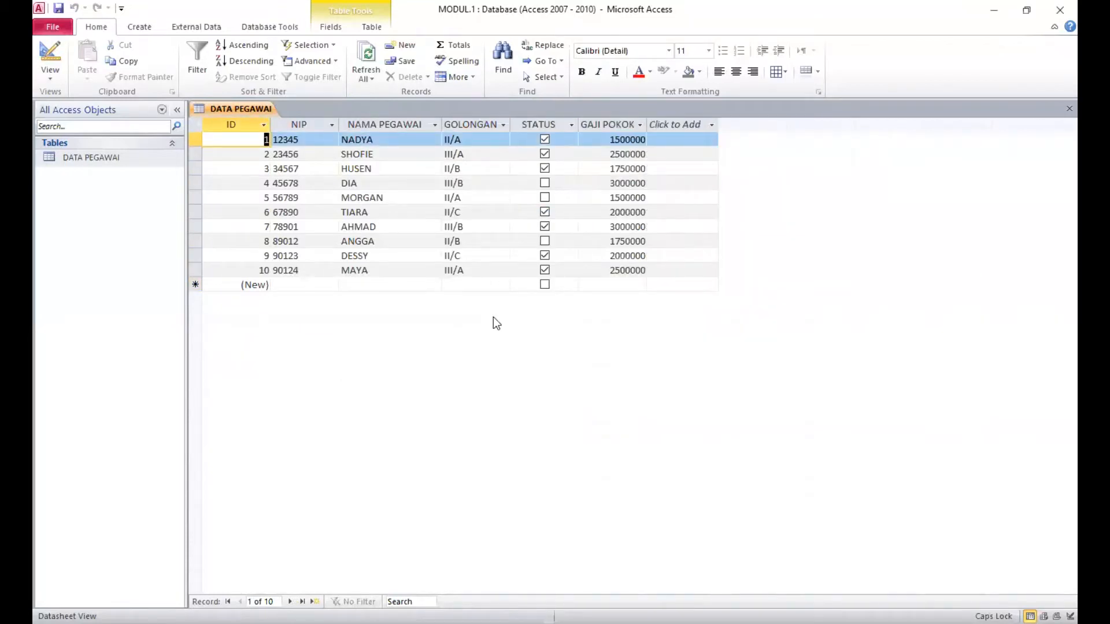
pyautogui.click(612, 155)
pyautogui.write('2')
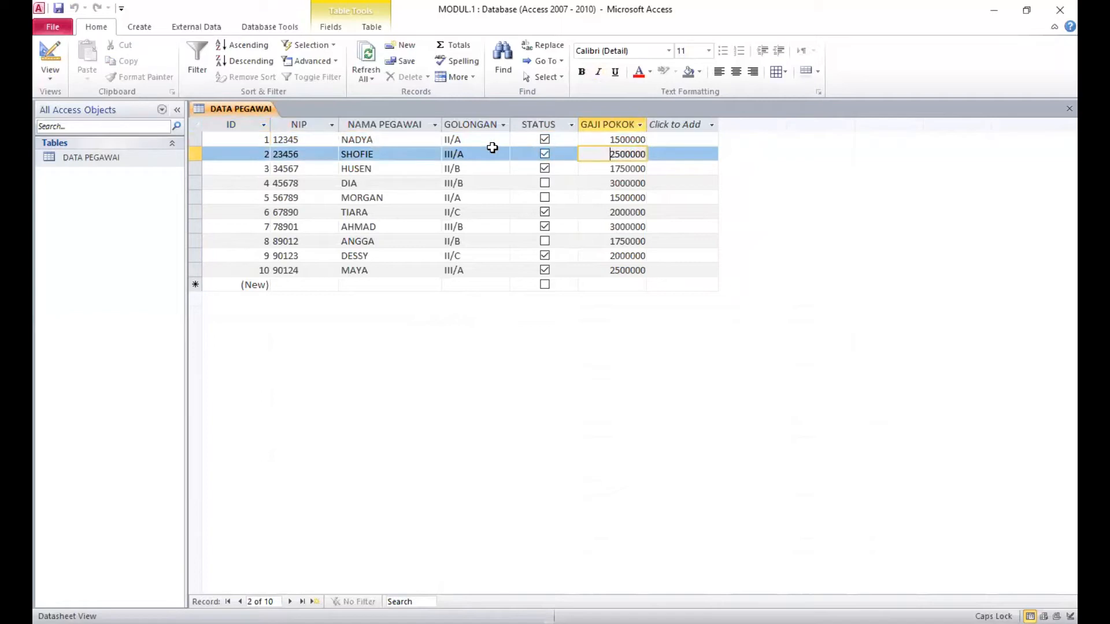
# Open the design of the DATA PEGAWAI table and insert a field named DEPARTEMEN above STATUS.
pyautogui.click(100, 164)
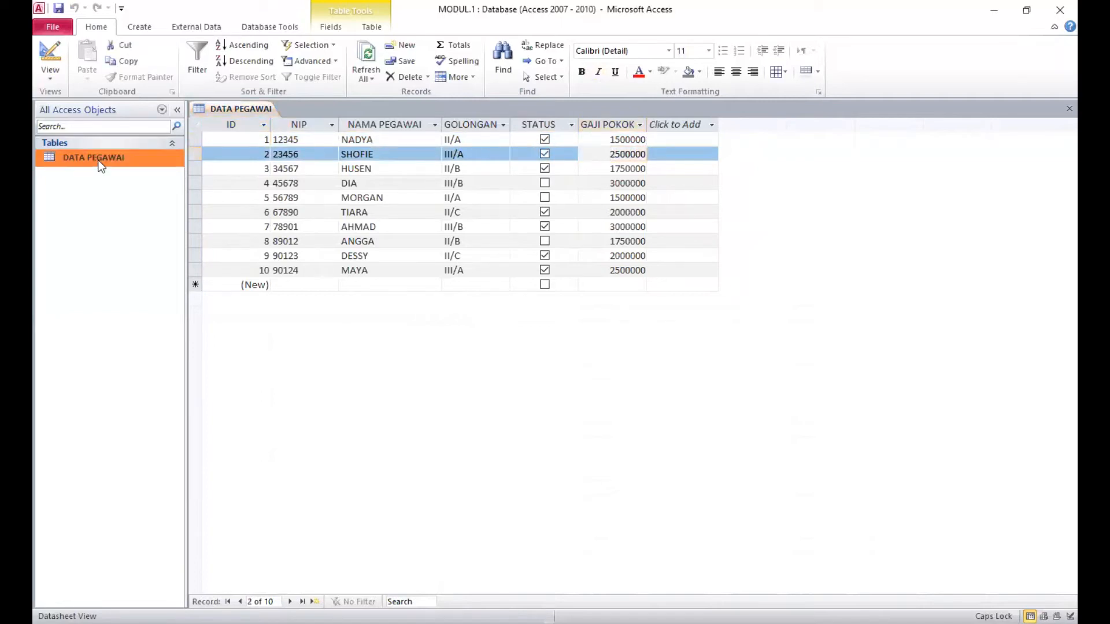
pyautogui.rightClick(100, 163)
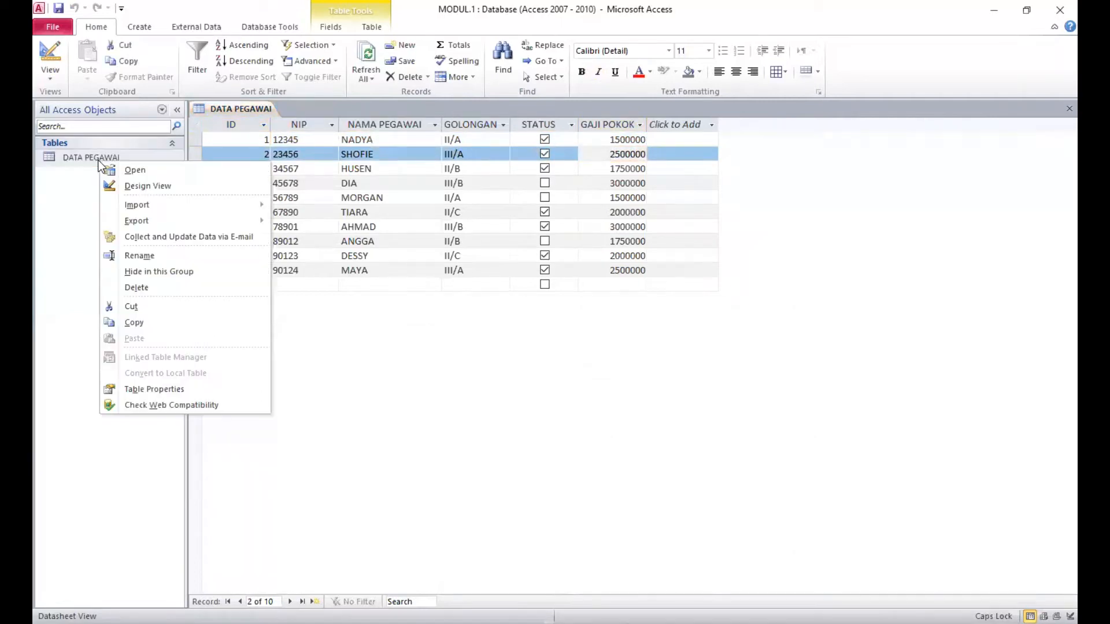
pyautogui.click(121, 186)
pyautogui.click(199, 181)
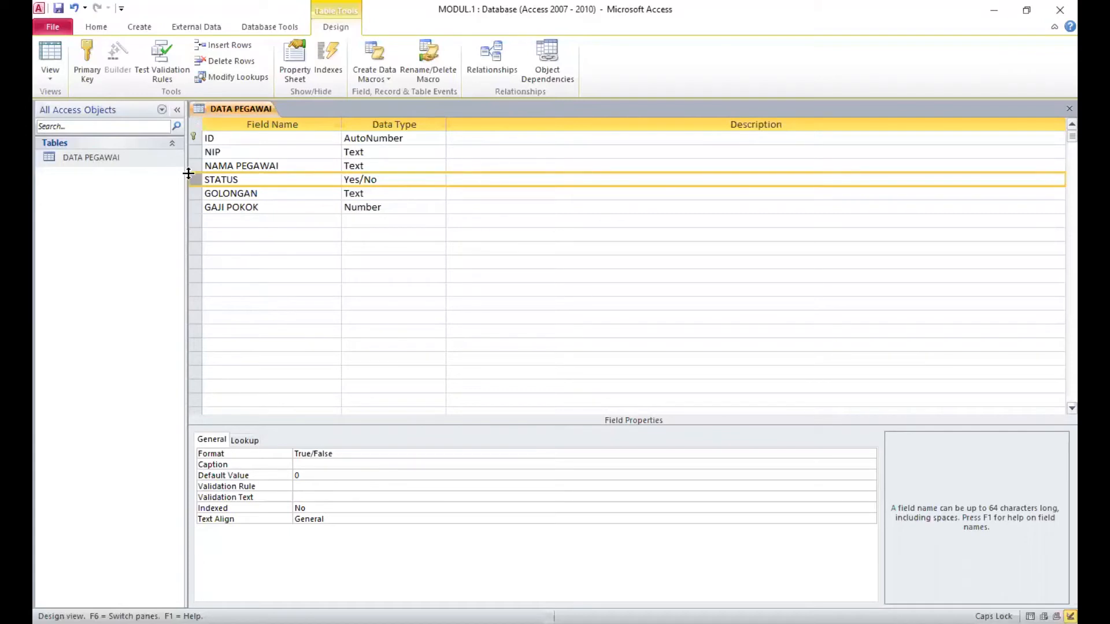
pyautogui.rightClick(194, 178)
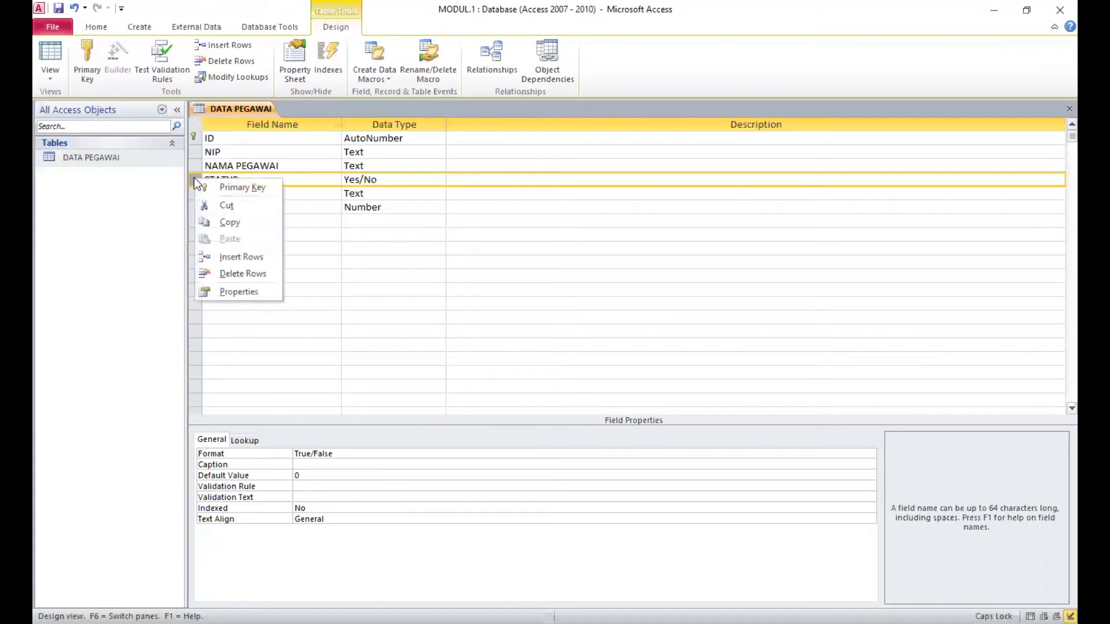
pyautogui.click(236, 258)
pyautogui.click(234, 181)
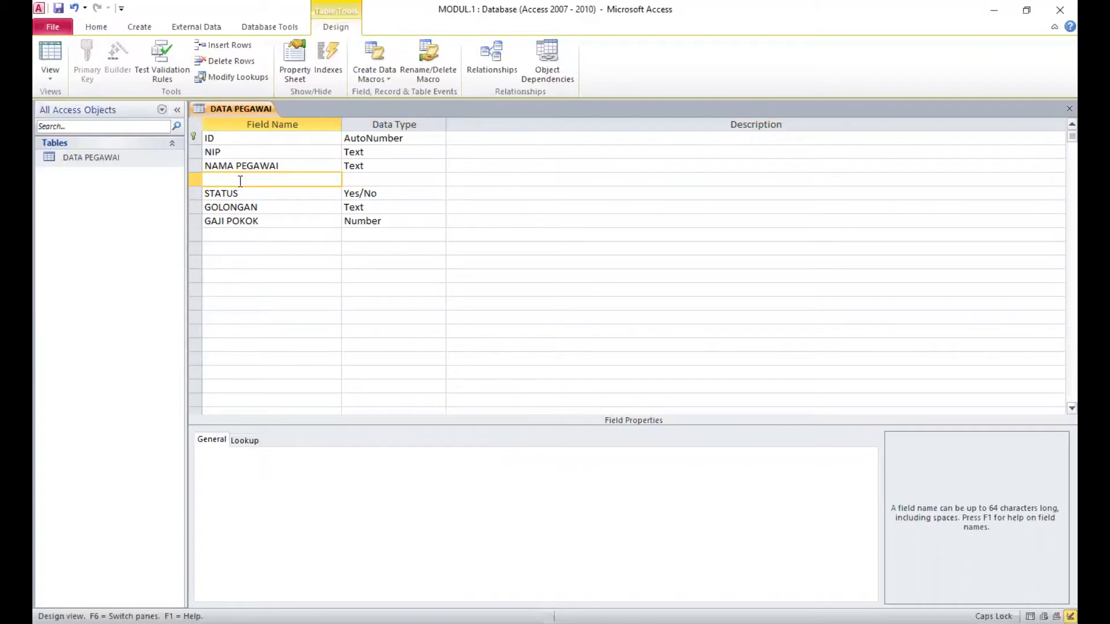
pyautogui.write('DEPARTEMEN')
# Start the Lookup Wizard as the data type of DEPARTEMEN and choose to type in the list values.
pyautogui.click(413, 176)
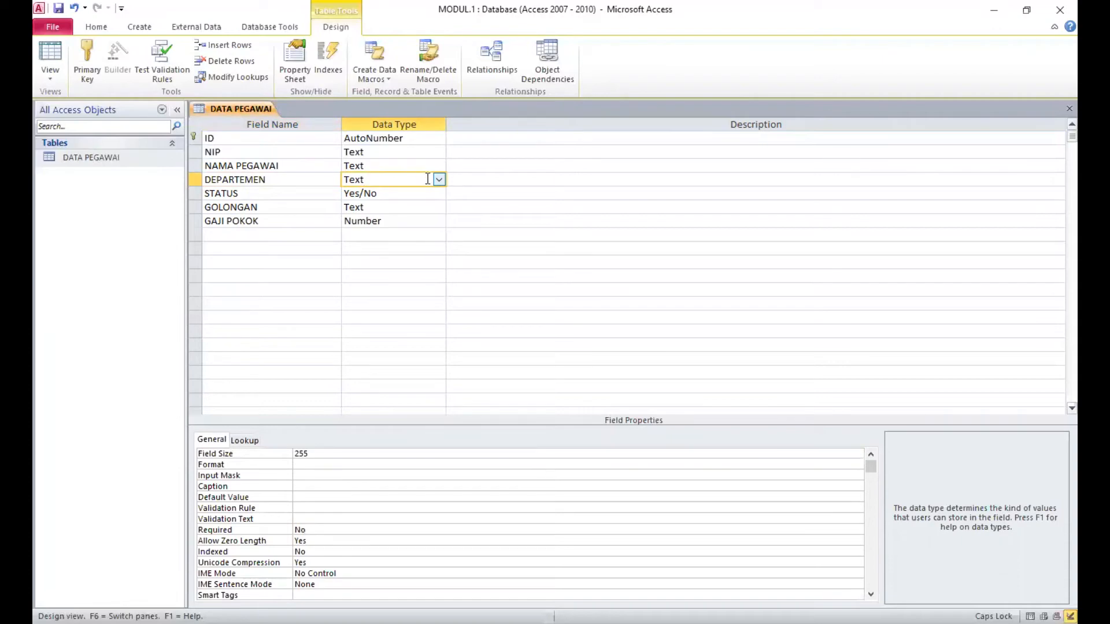
pyautogui.click(441, 180)
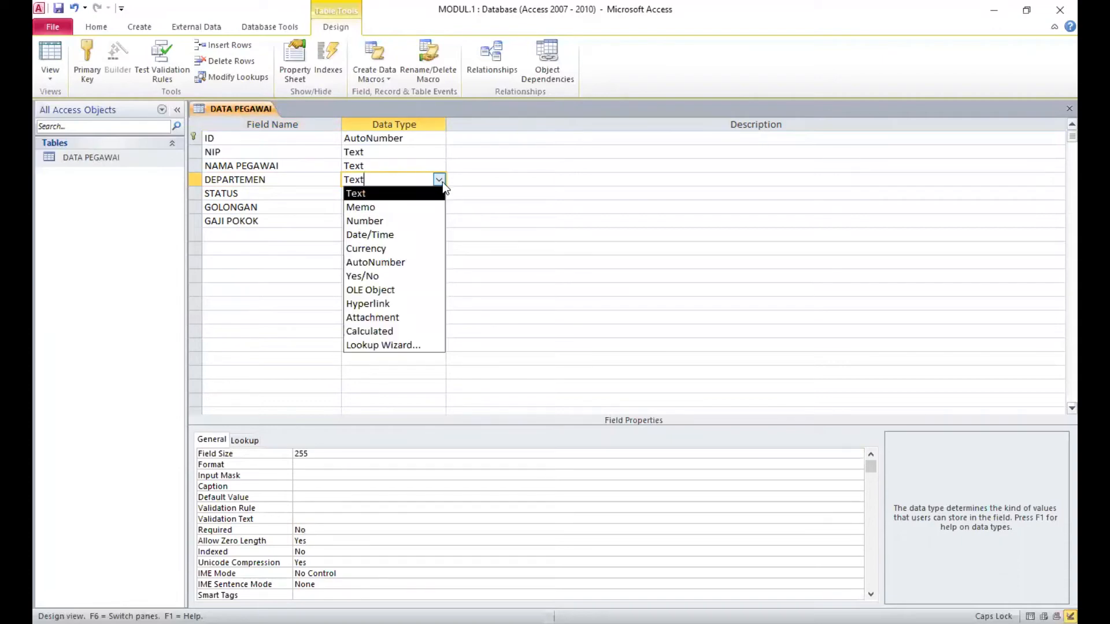
pyautogui.click(412, 344)
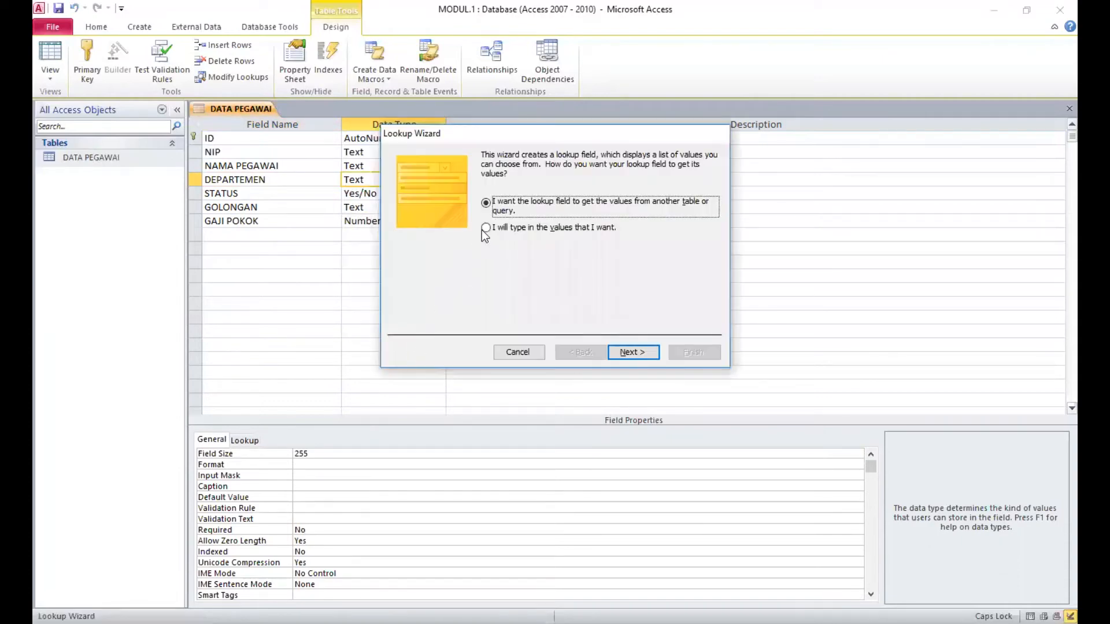
pyautogui.moveTo(516, 138); pyautogui.dragTo(550, 136)
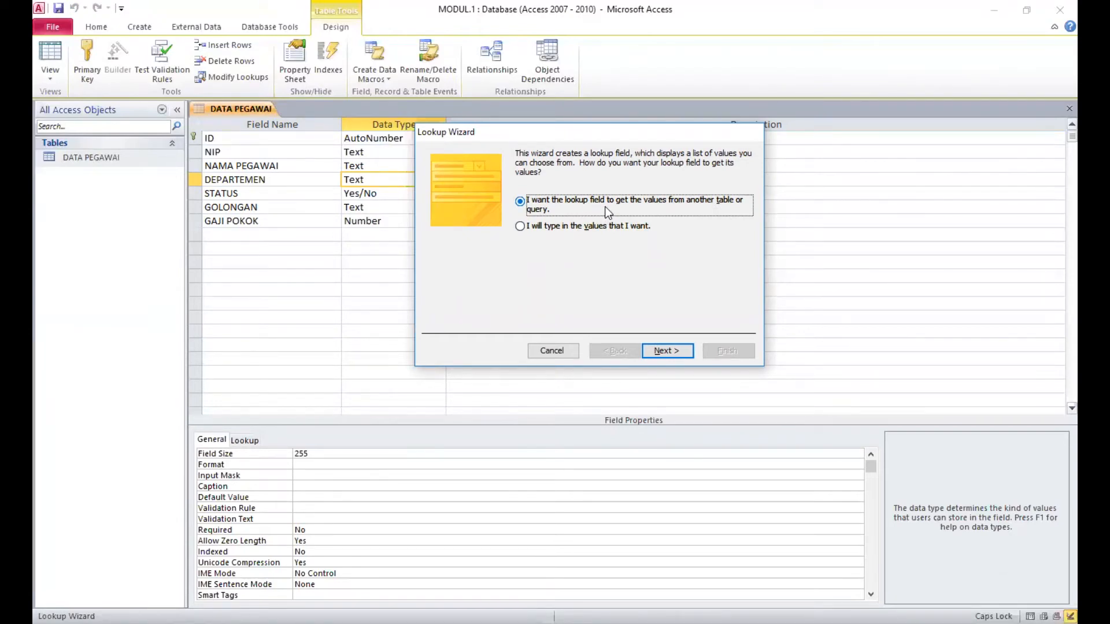
pyautogui.click(522, 226)
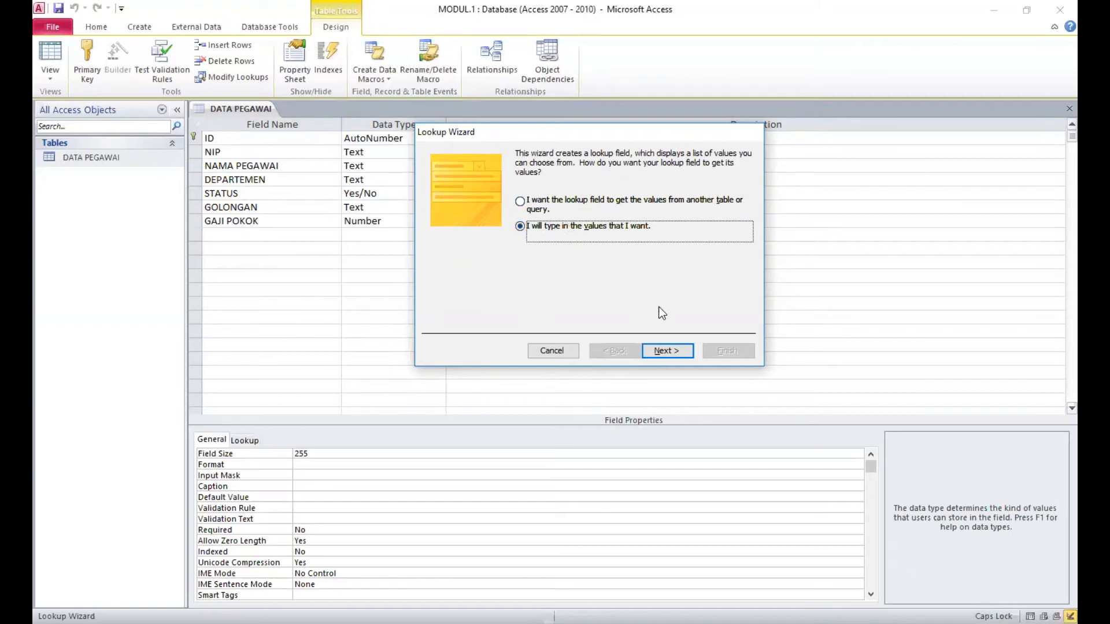
pyautogui.click(680, 349)
# Enter KEUANGAN, PERSONALIA, PENJUALAN, PEMASARAN and PRODUKSI as the lookup values, finish the wizard and save the table on switching to the datasheet.
pyautogui.click(487, 238)
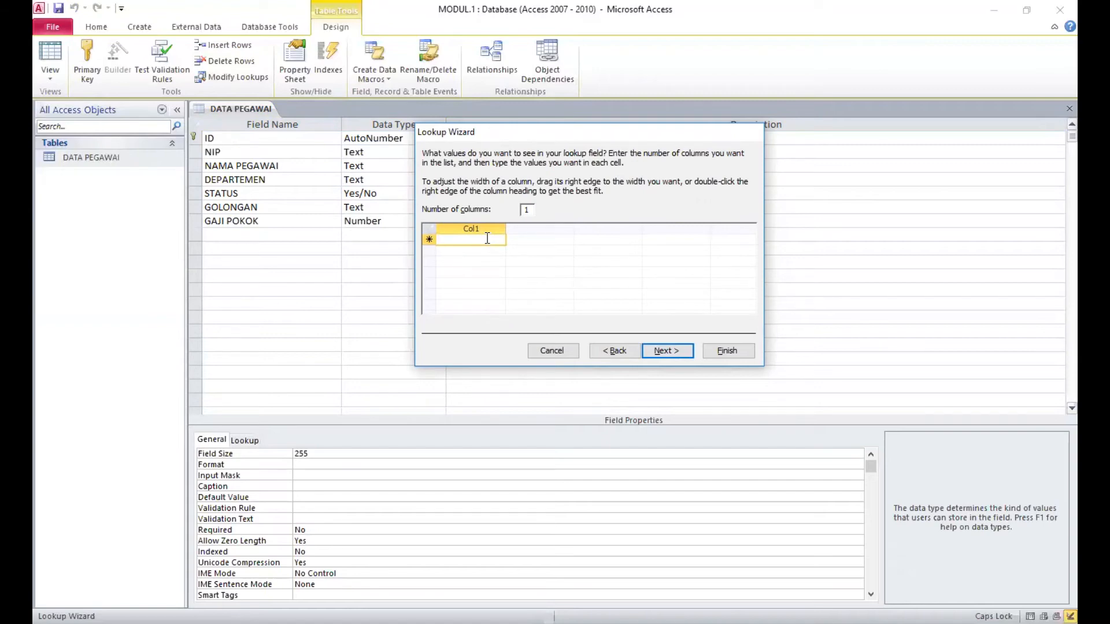
pyautogui.write('KEUNA')
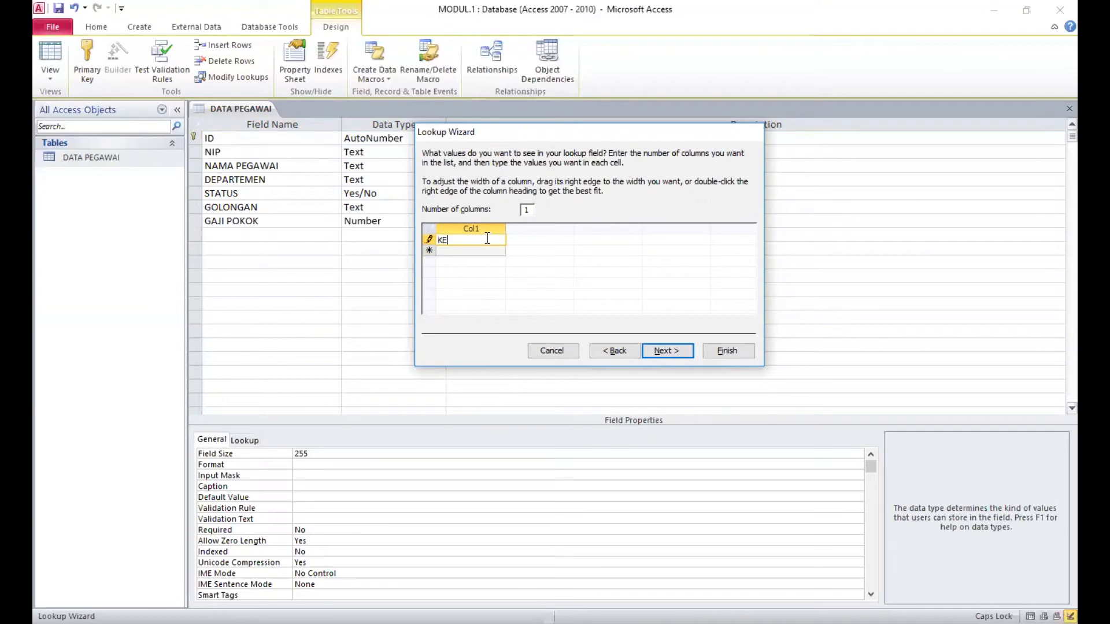
pyautogui.press('BackSpace')
pyautogui.press('BackSpace')
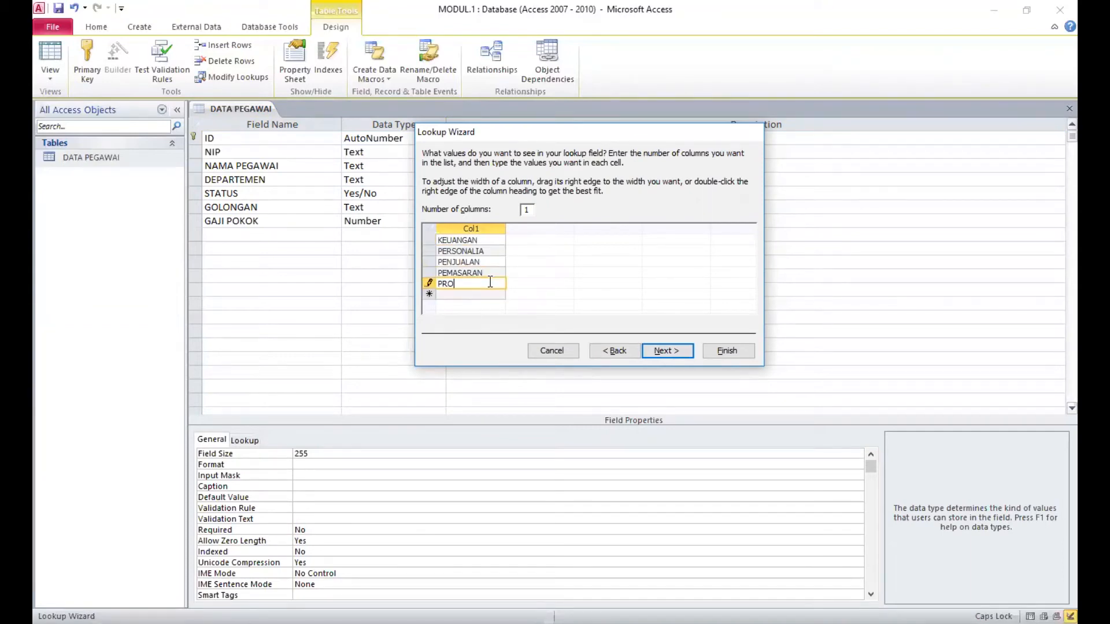
pyautogui.write('DUKSI')
pyautogui.click(666, 353)
pyautogui.click(727, 351)
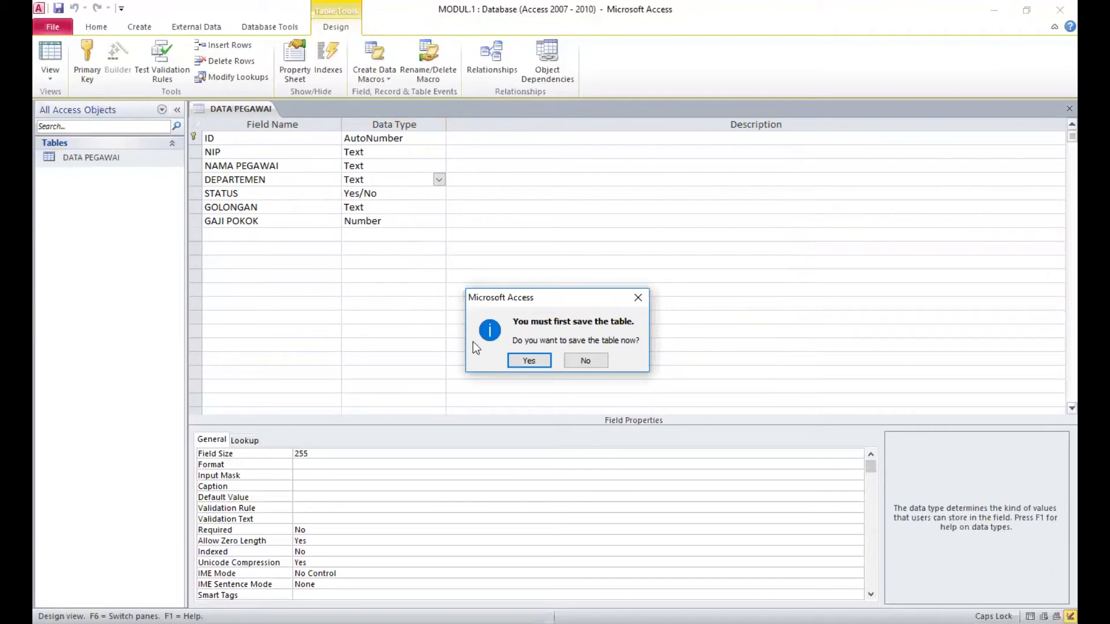
pyautogui.click(528, 360)
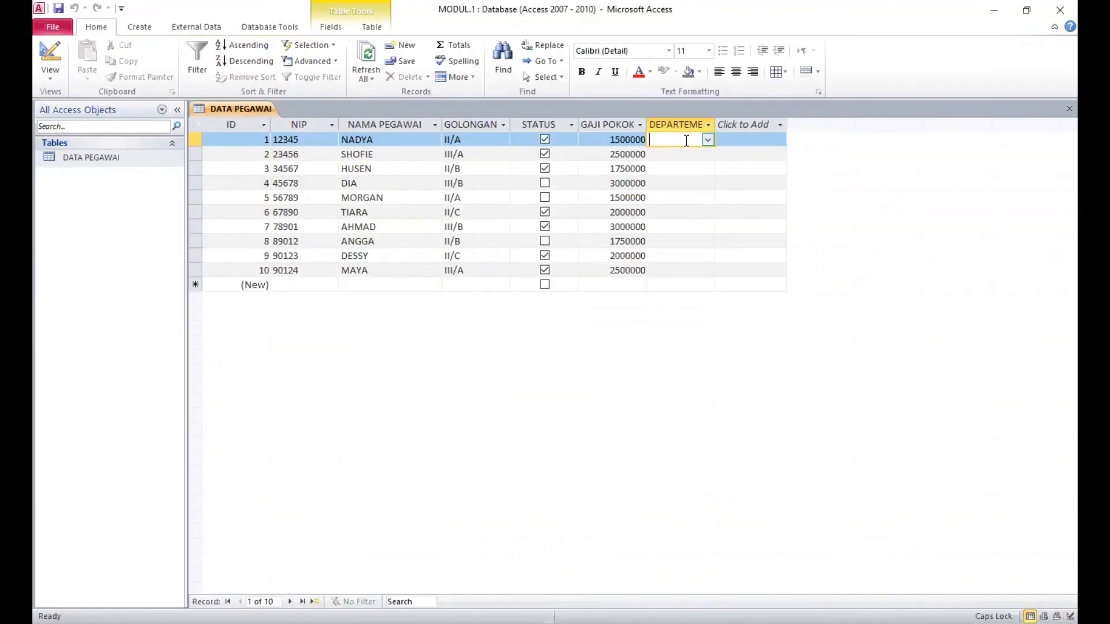
# Widen the DEPARTEMEN column to fit its heading and move it between NAMA PEGAWAI and GOLONGAN.
pyautogui.click(709, 143)
pyautogui.click(708, 143)
pyautogui.click(707, 140)
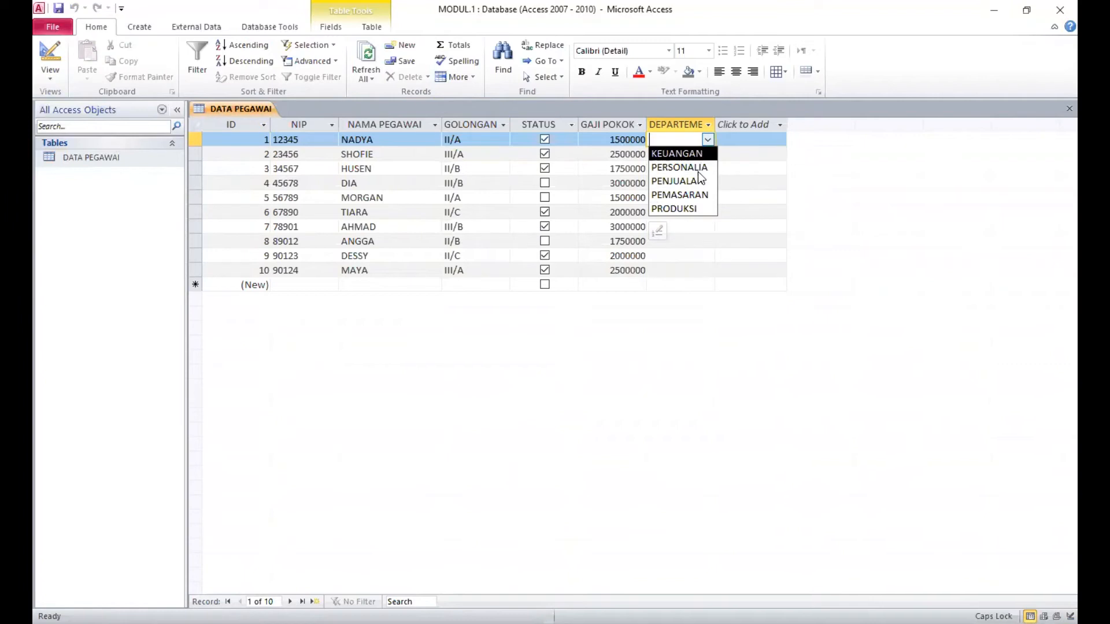
pyautogui.doubleClick(716, 124)
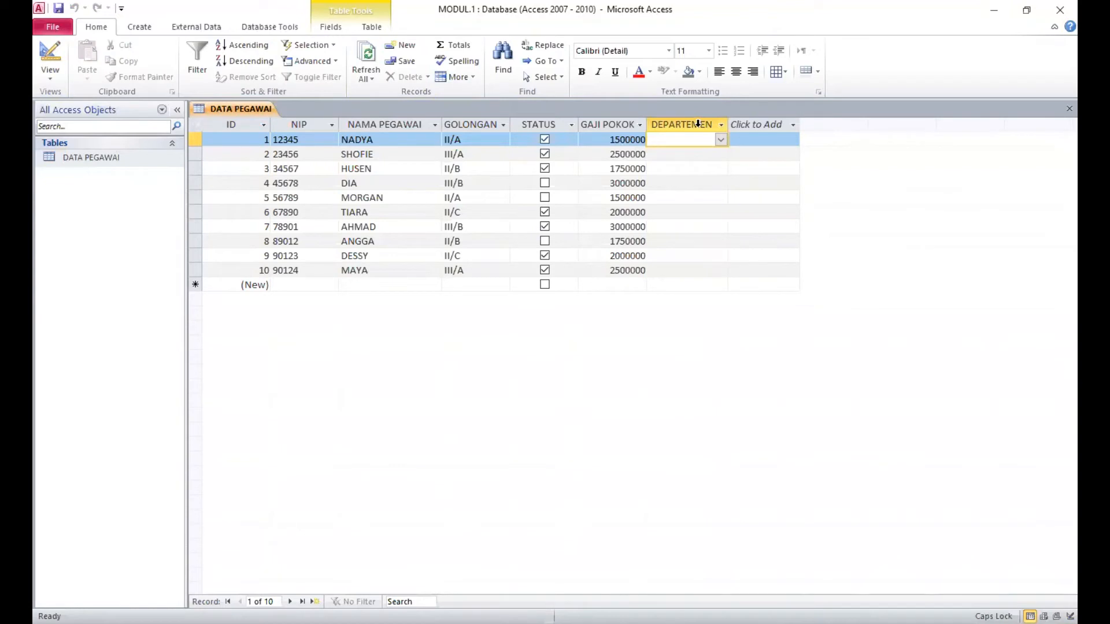
pyautogui.click(698, 123)
pyautogui.moveTo(701, 123); pyautogui.dragTo(483, 123)
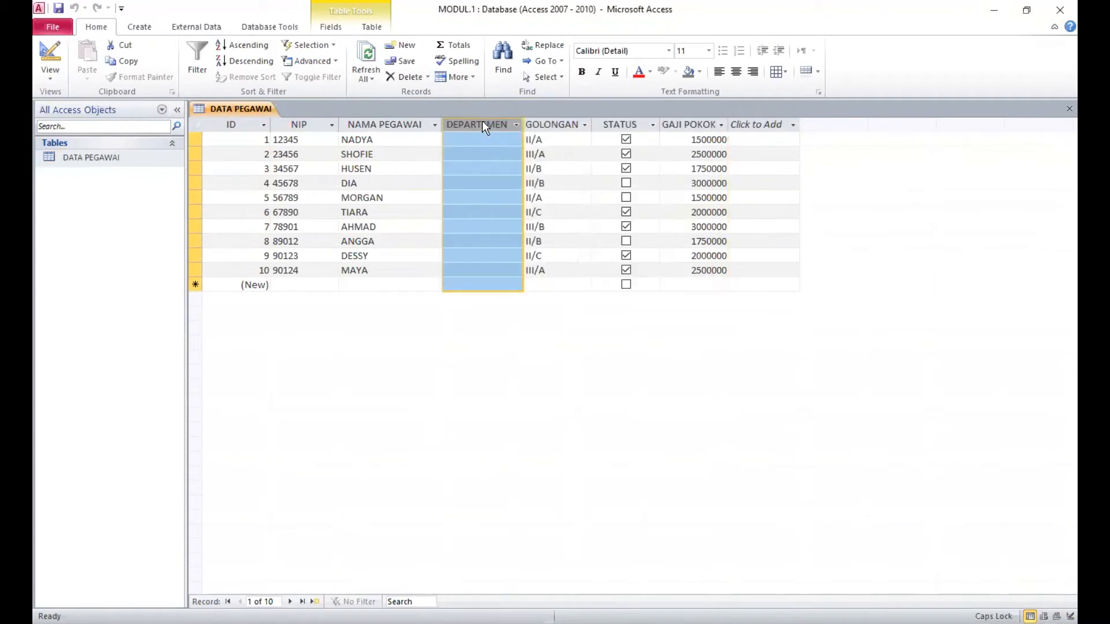
# Set DEPARTEMEN to PERSONALIA for IDs 1, 2 and 8, PENJUALAN for 3 to 5, PRODUKSI for 6 and 7, PEMASARAN for 9 and KEUANGAN for 10.
pyautogui.click(494, 139)
pyautogui.click(515, 140)
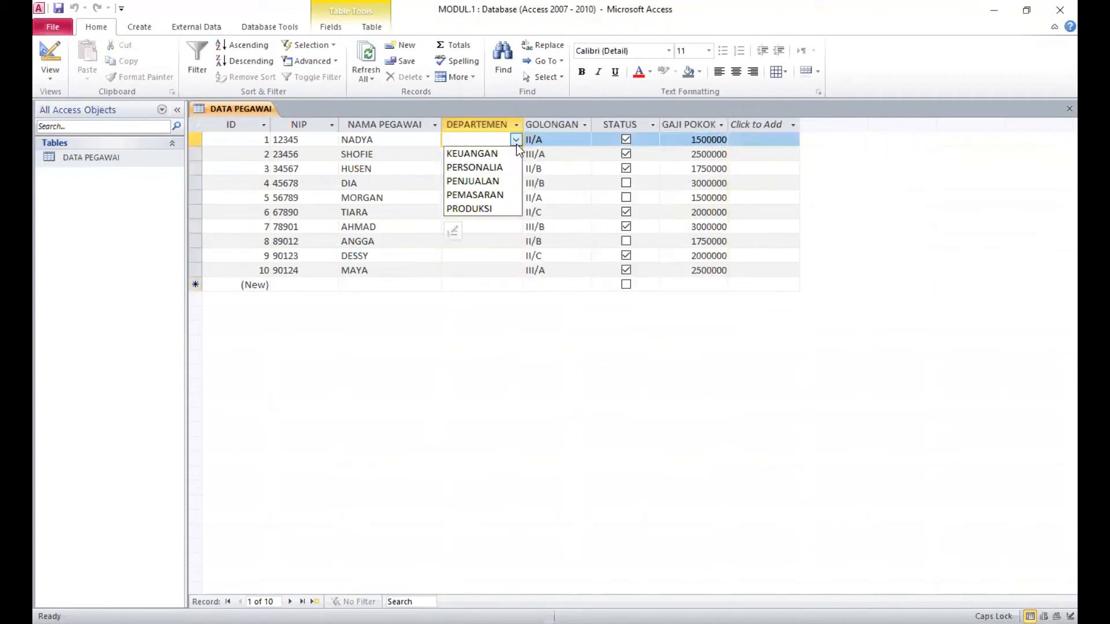
pyautogui.click(498, 167)
pyautogui.click(516, 155)
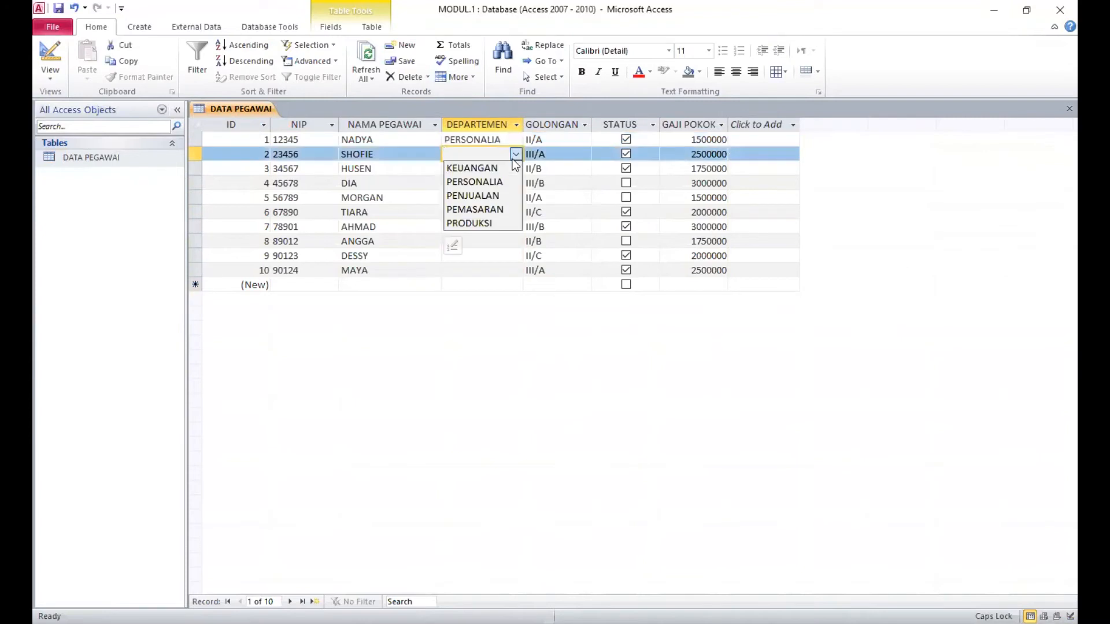
pyautogui.click(473, 181)
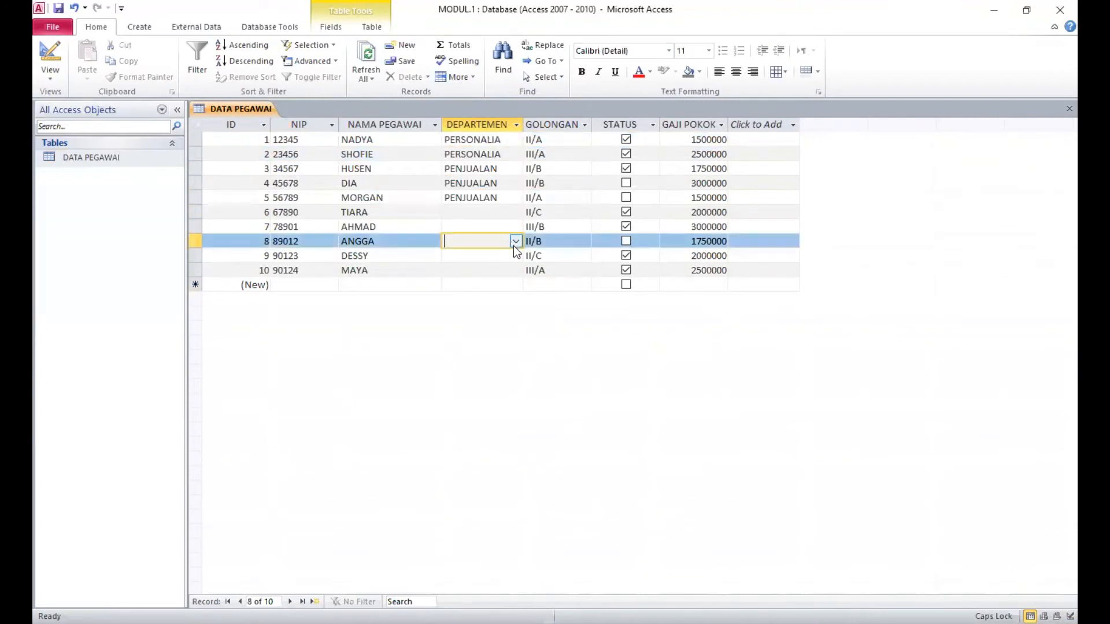
pyautogui.click(514, 242)
pyautogui.click(474, 269)
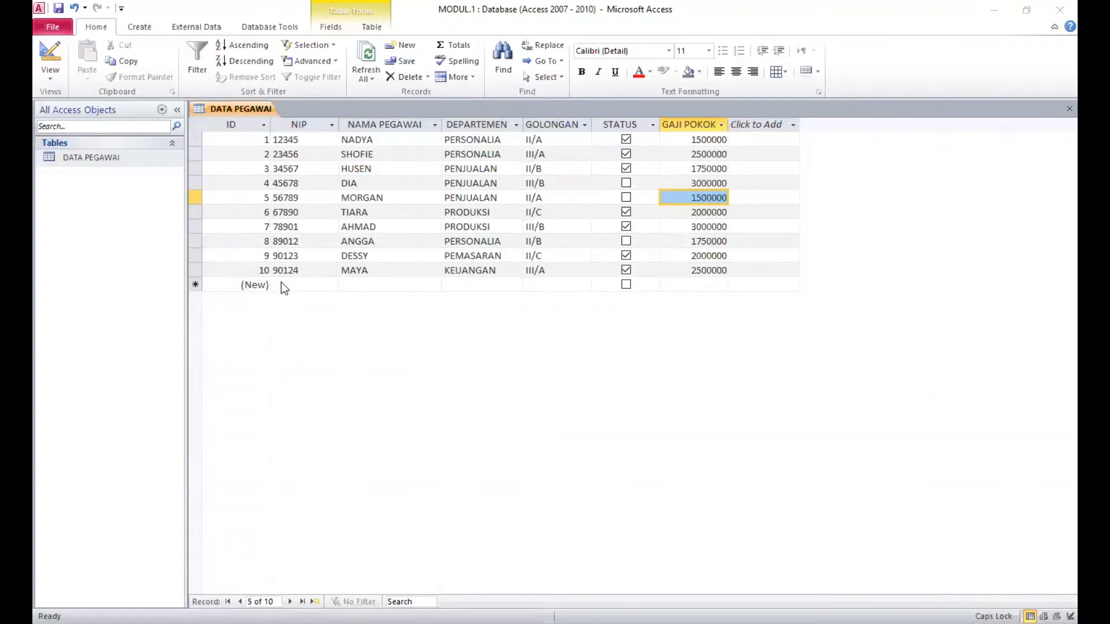
# Start a new record below ID 10 and enter the employee's NIP and name.
pyautogui.click(299, 284)
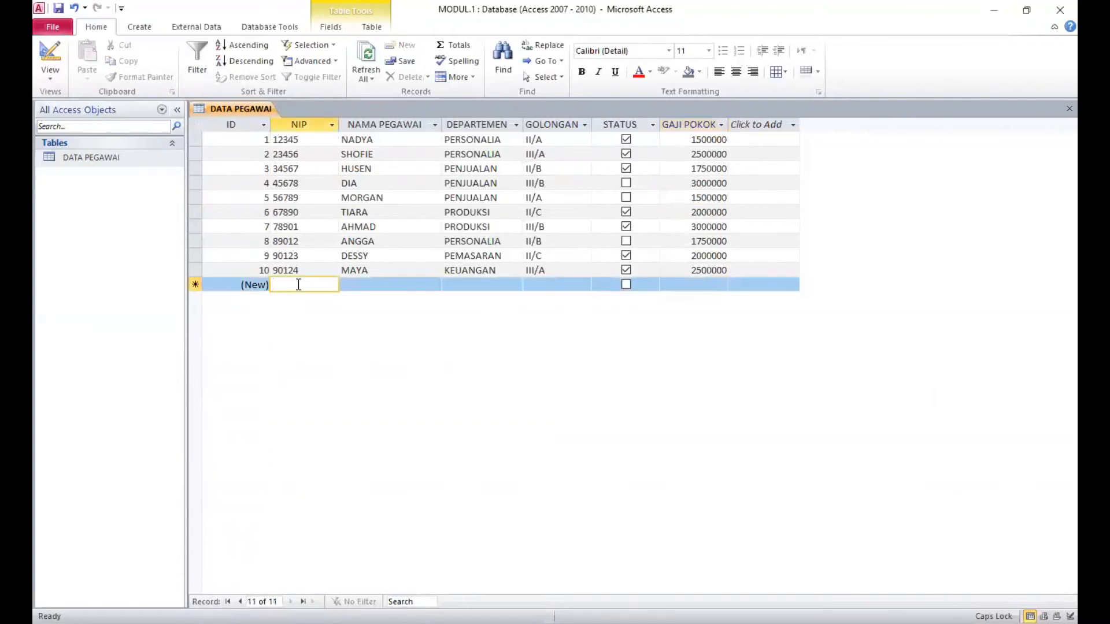
pyautogui.write('5')
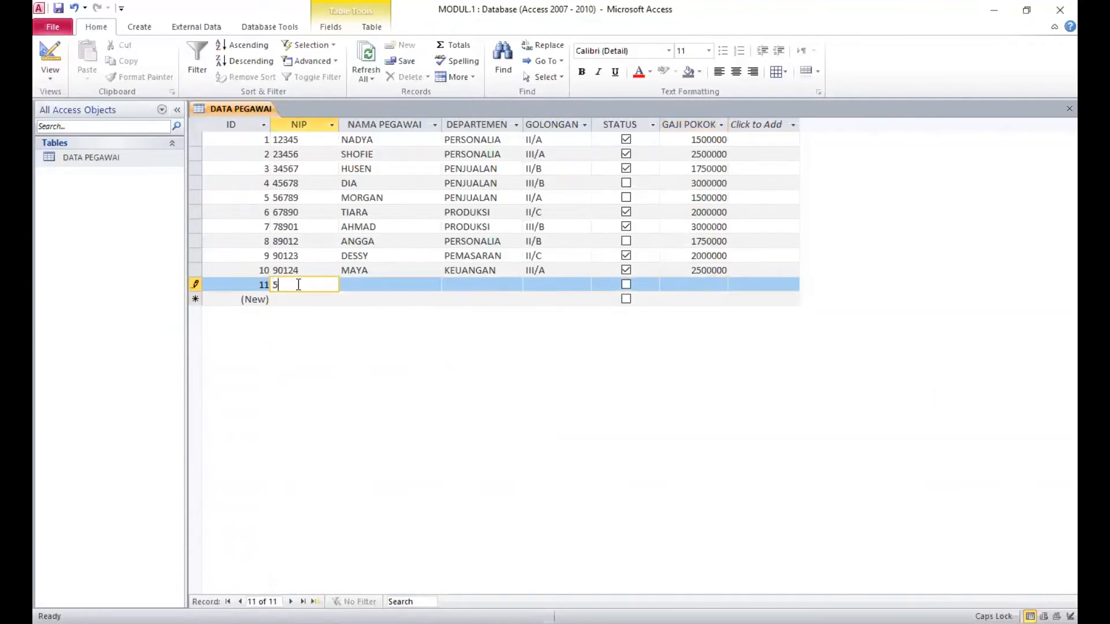
pyautogui.write('6790')
pyautogui.press('Tab')
pyautogui.write('YOAN')
pyautogui.press('Tab')
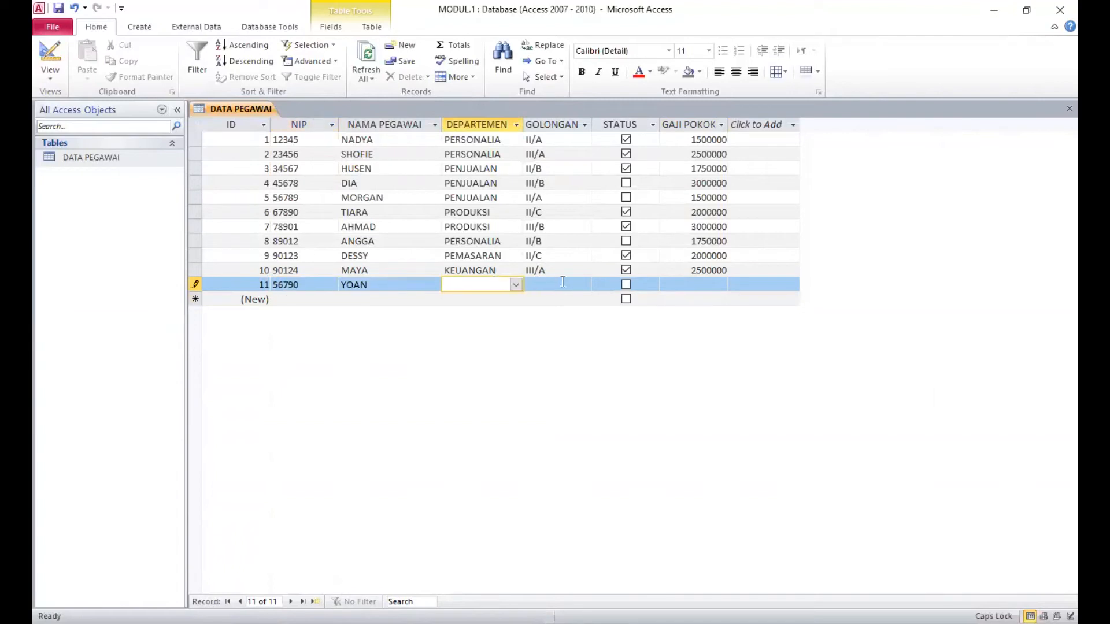
# Complete the new record with STATUS checked, DEPARTEMEN PERSONALIA, GOLONGAN II/A and GAJI POKOK 1500000.
pyautogui.click(627, 289)
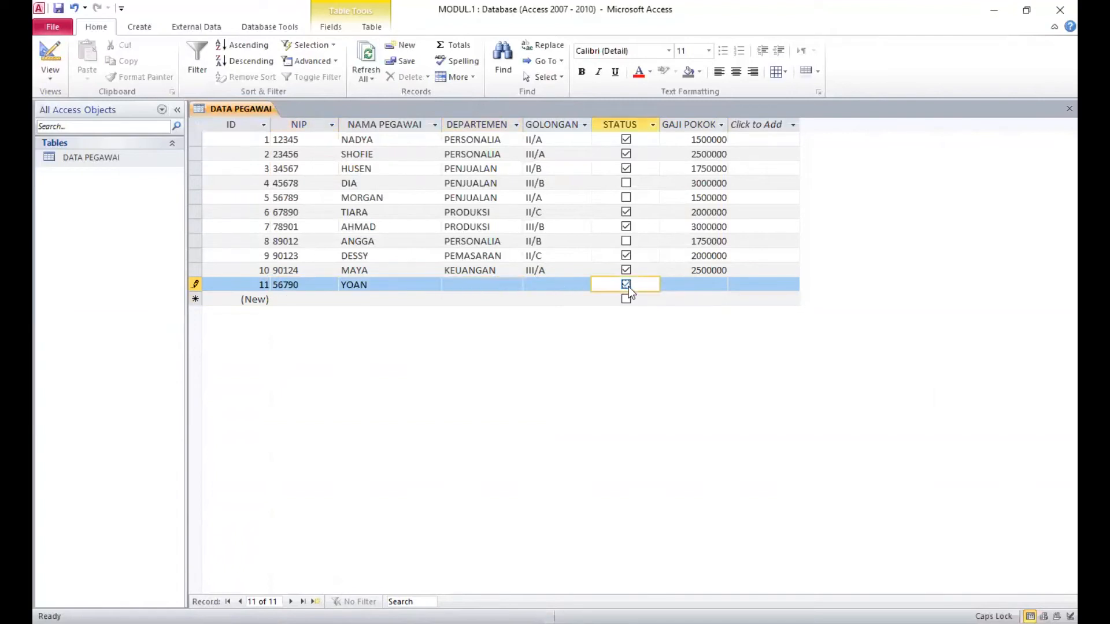
pyautogui.click(514, 292)
pyautogui.click(510, 287)
pyautogui.click(516, 284)
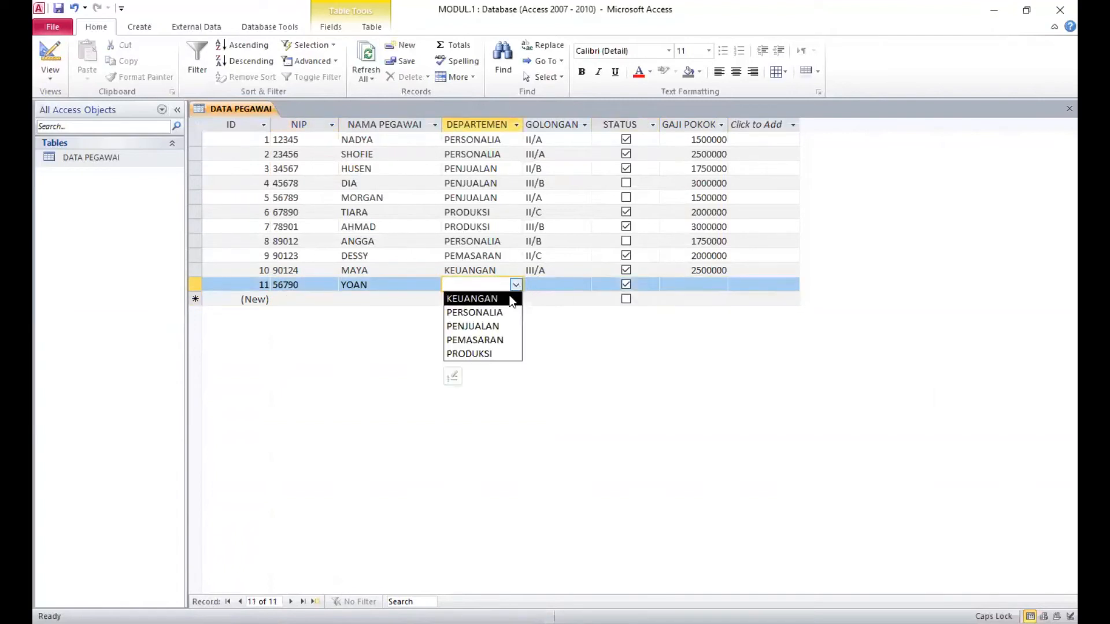
pyautogui.click(478, 312)
pyautogui.click(572, 284)
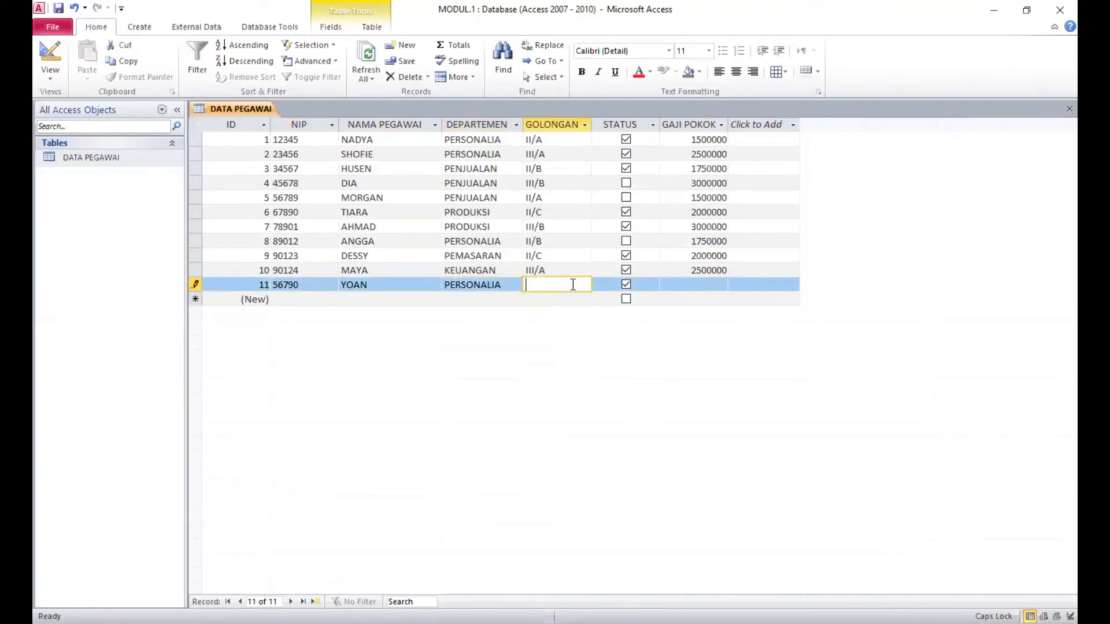
pyautogui.write('II/A')
pyautogui.click(688, 284)
pyautogui.write('15')
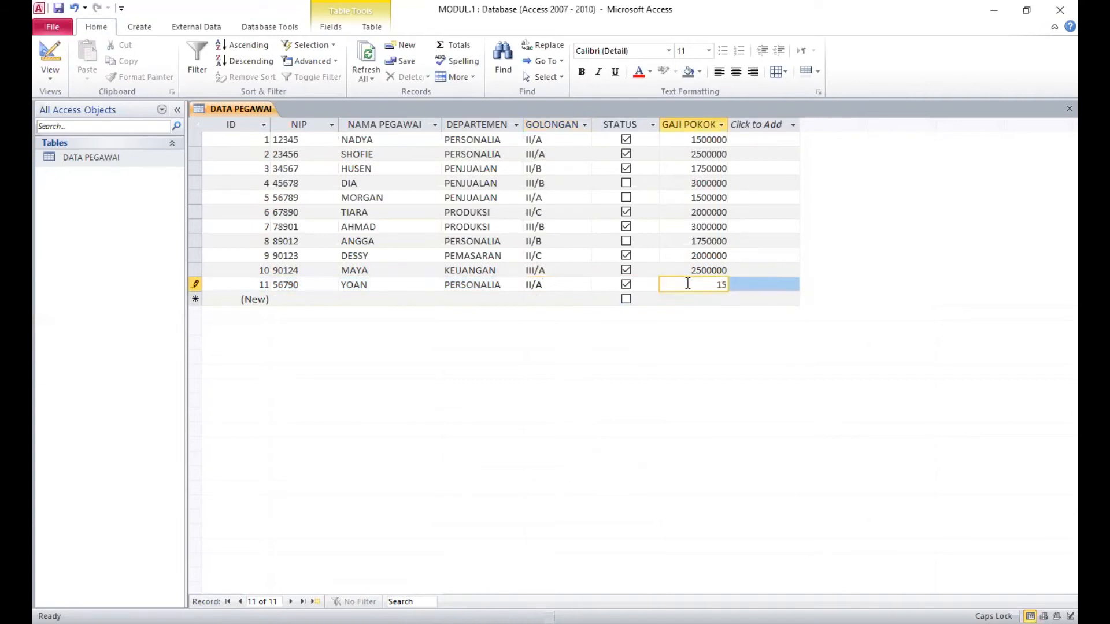
pyautogui.write('00000')
pyautogui.press('Return')
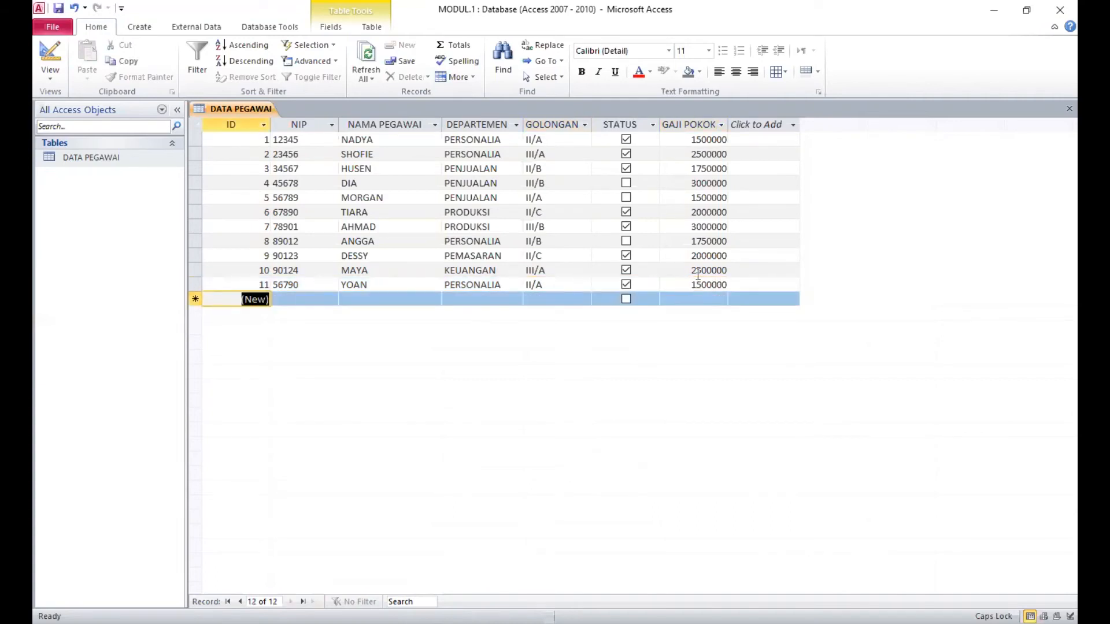
# In the DATA PEGAWAI table's Design View, remove the primary key from ID and make NIP the primary key.
pyautogui.click(326, 285)
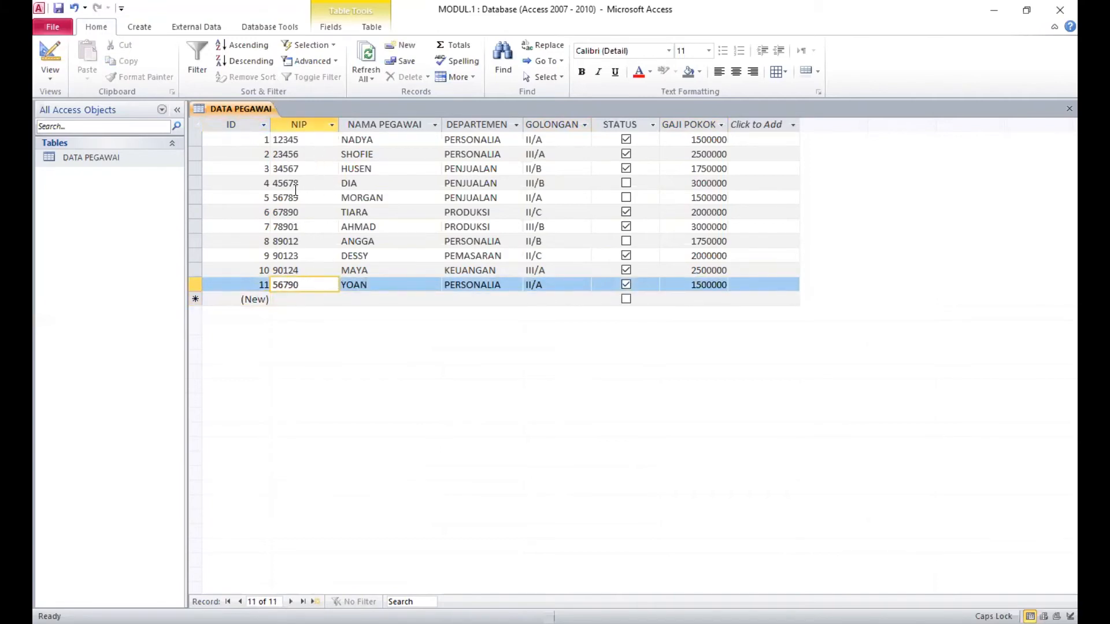
pyautogui.click(129, 156)
pyautogui.rightClick(127, 152)
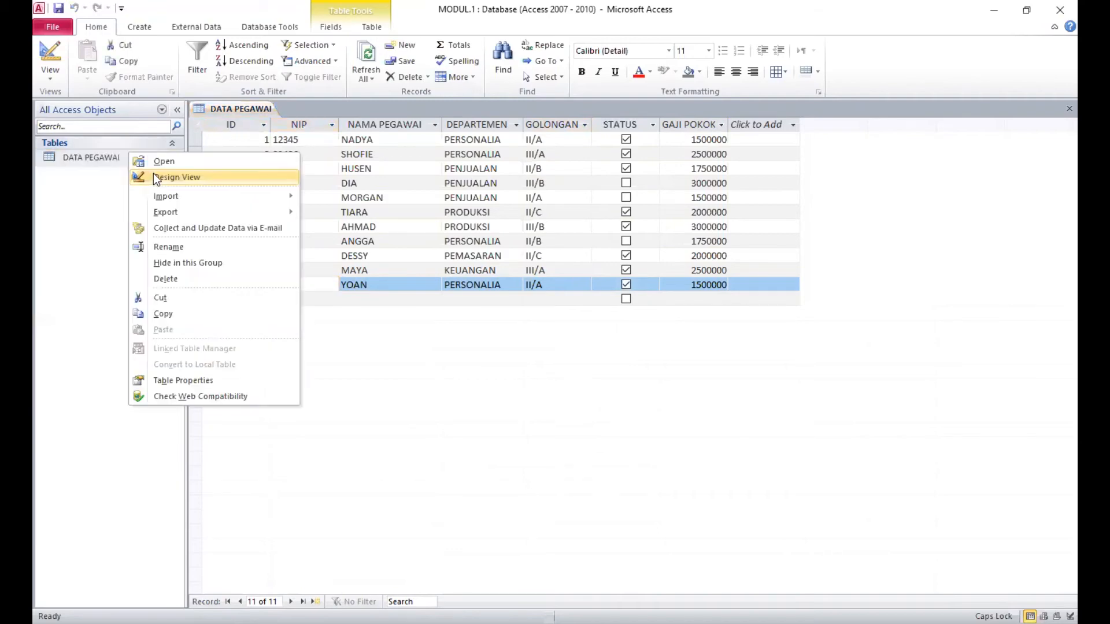
pyautogui.click(154, 177)
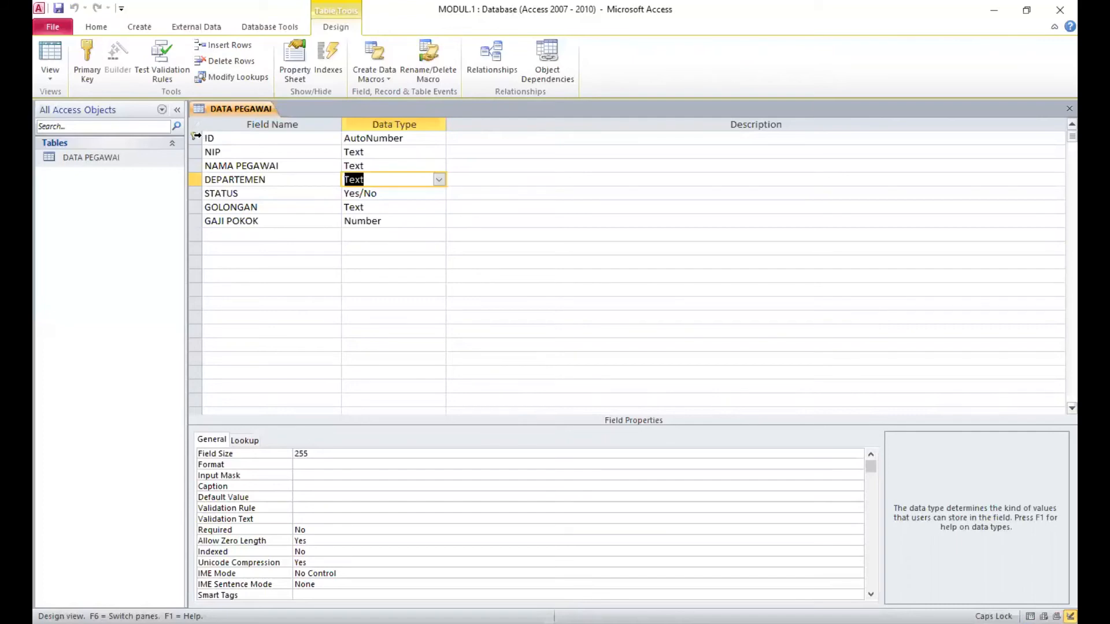
pyautogui.click(195, 139)
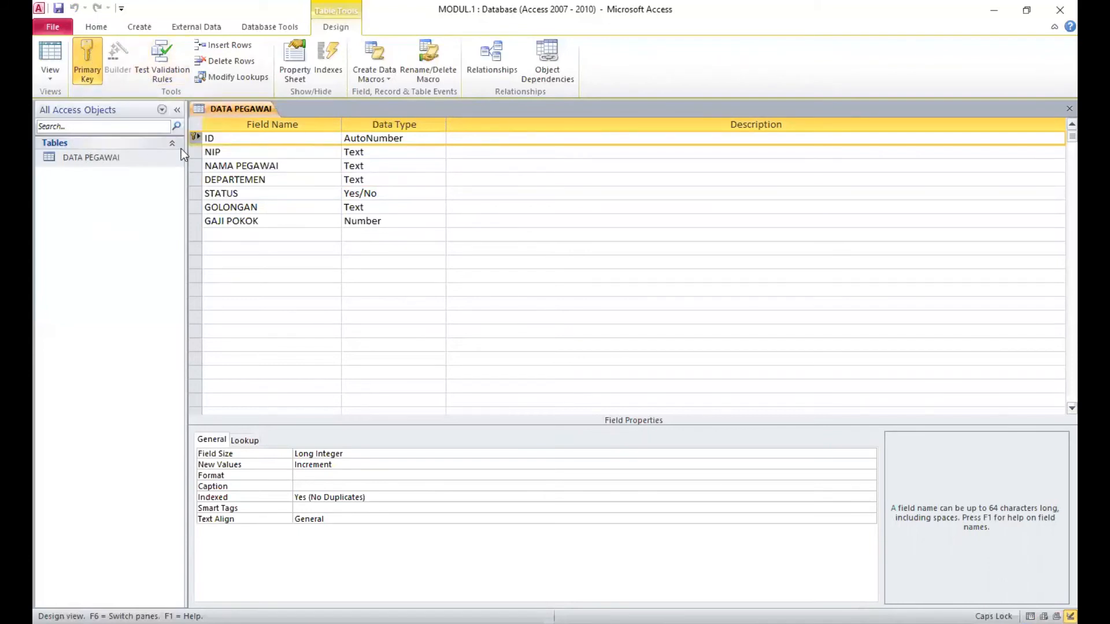
pyautogui.click(93, 73)
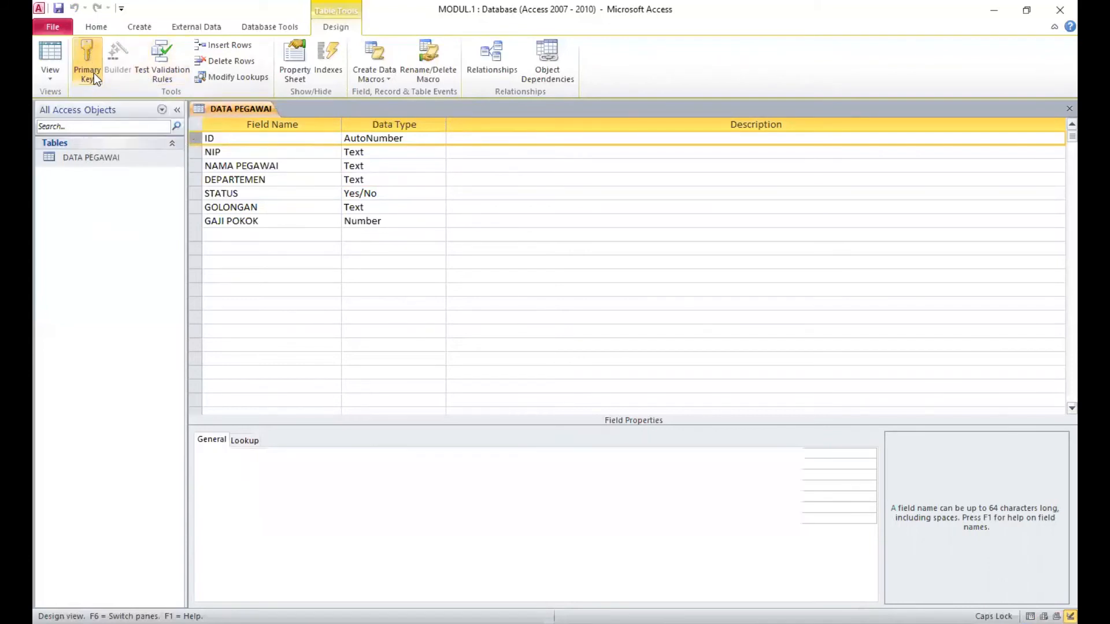
pyautogui.click(196, 152)
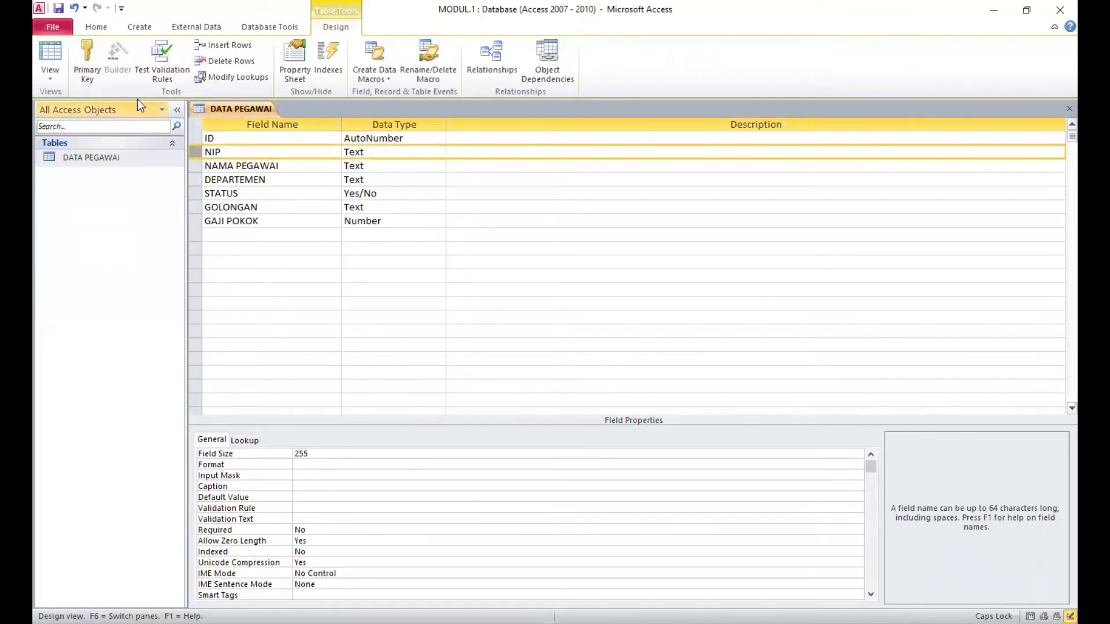
pyautogui.click(94, 64)
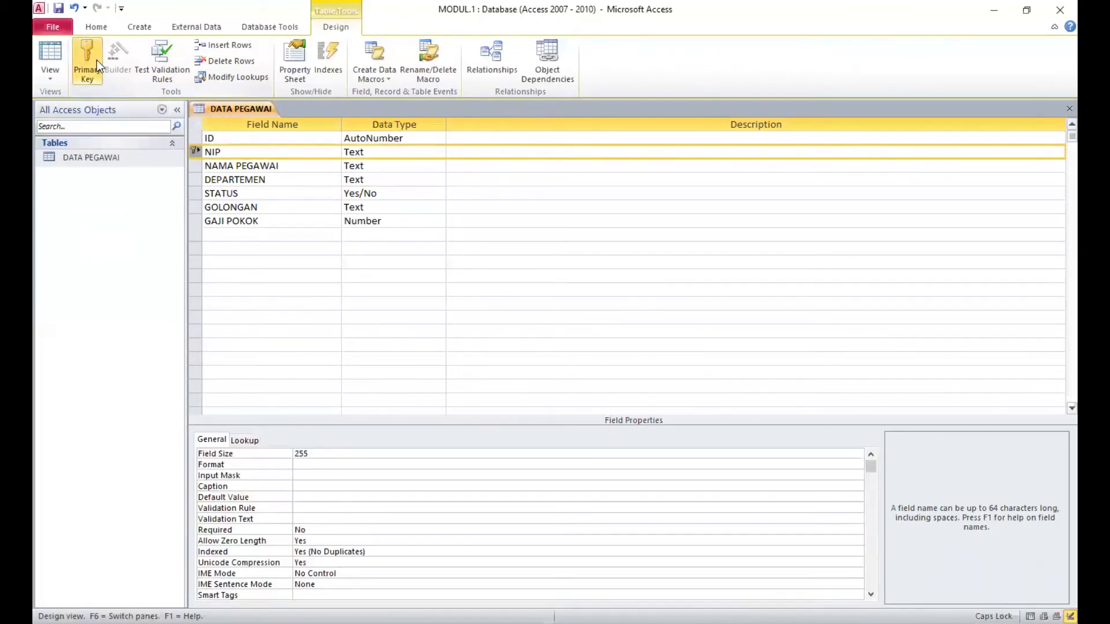
# Reopen DATA PEGAWAI as a datasheet and save the table's design changes.
pyautogui.click(238, 170)
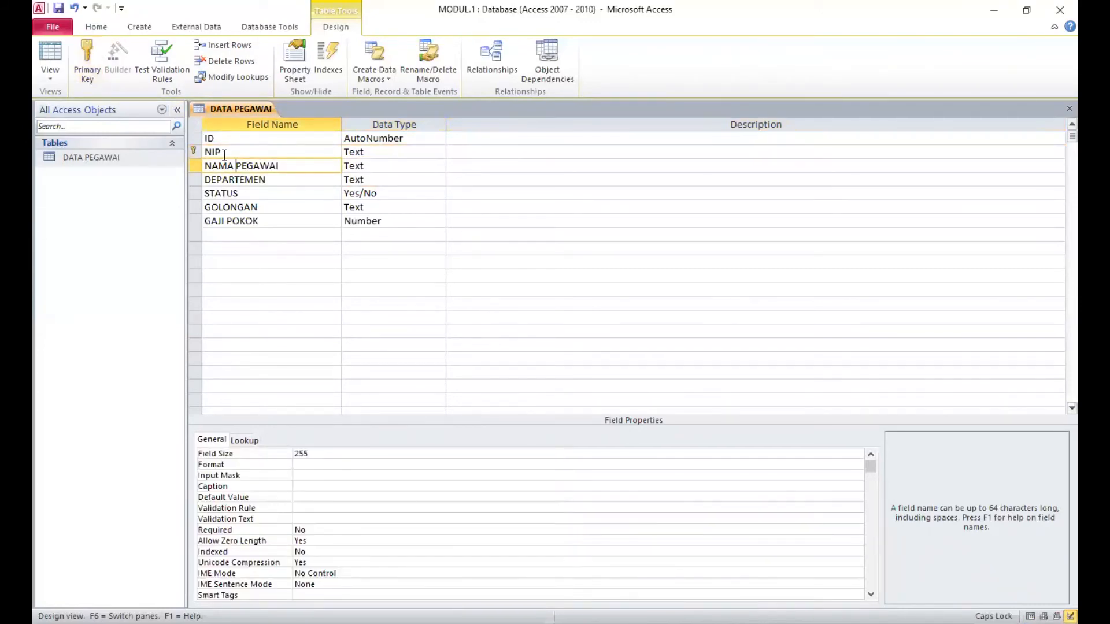
pyautogui.click(167, 158)
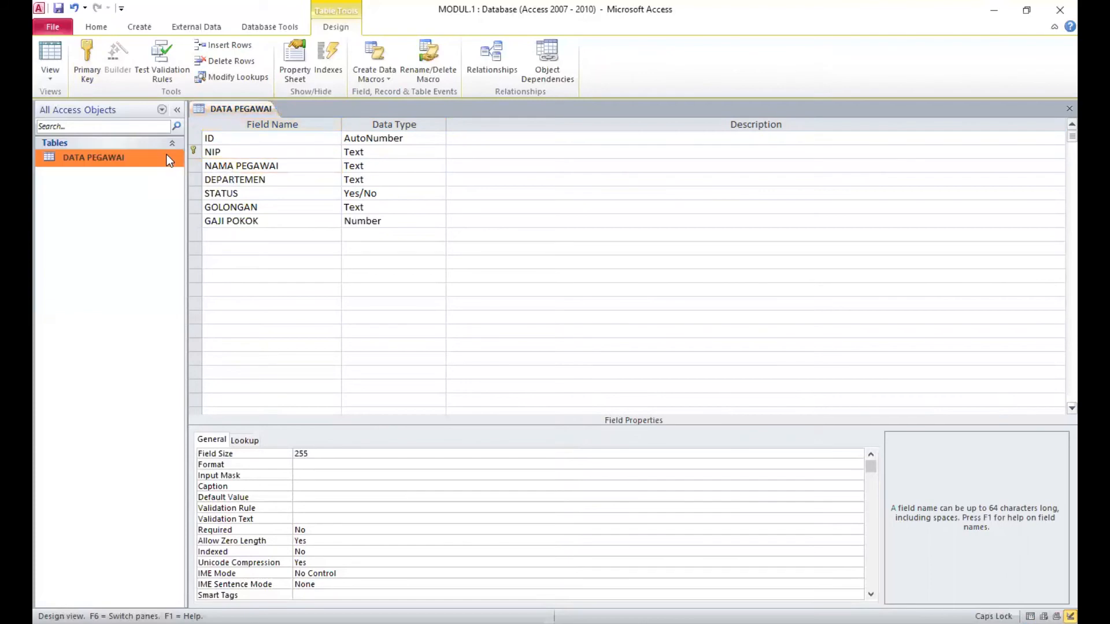
pyautogui.doubleClick(166, 154)
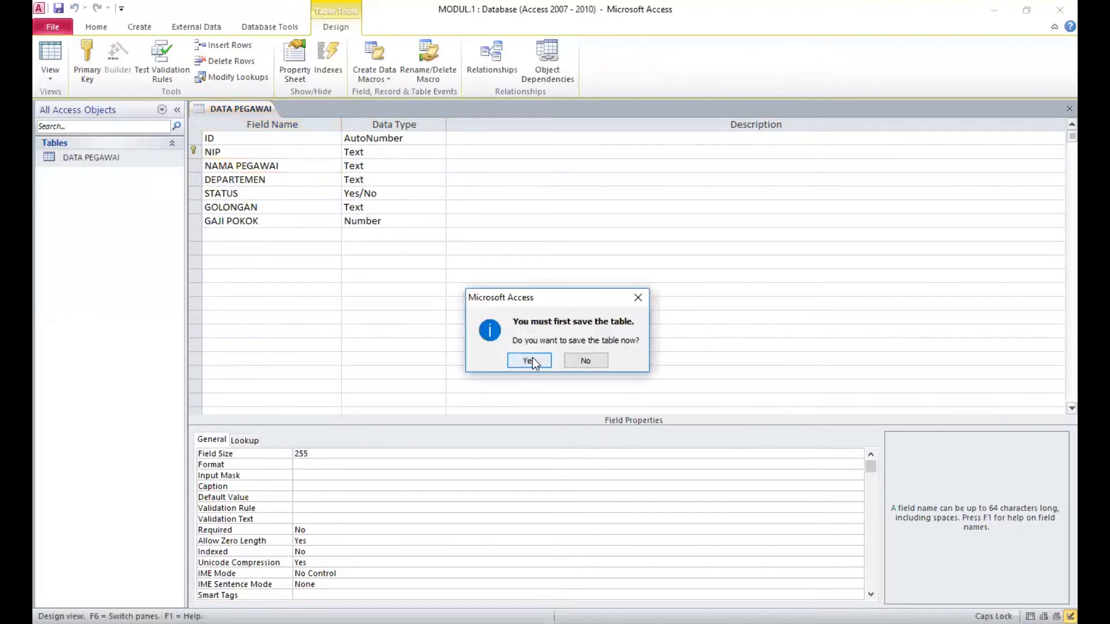
pyautogui.click(529, 360)
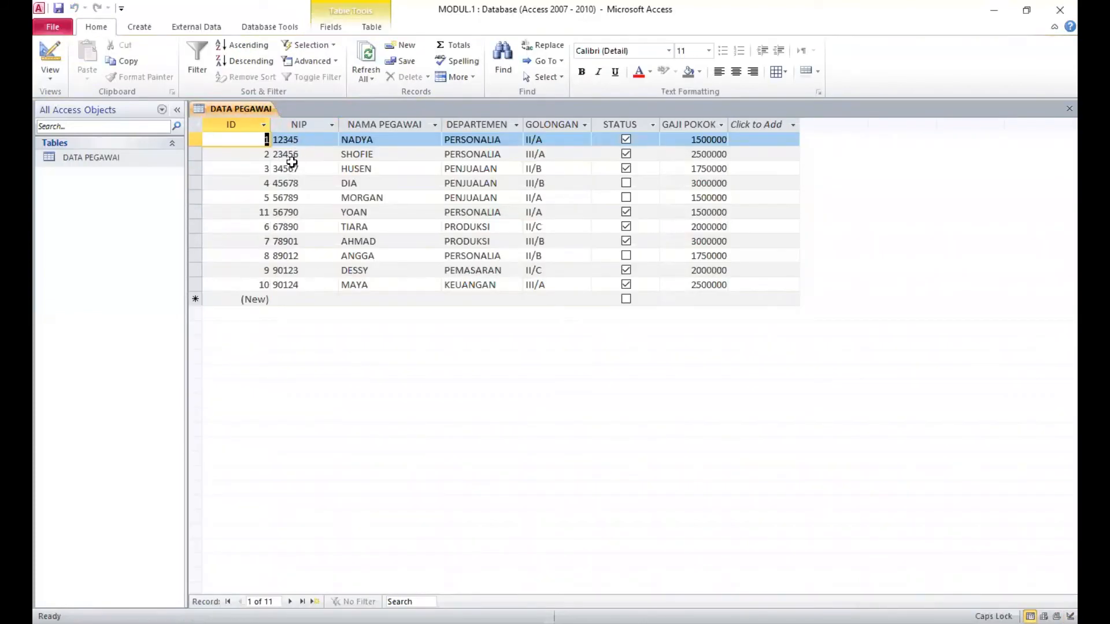
pyautogui.click(299, 213)
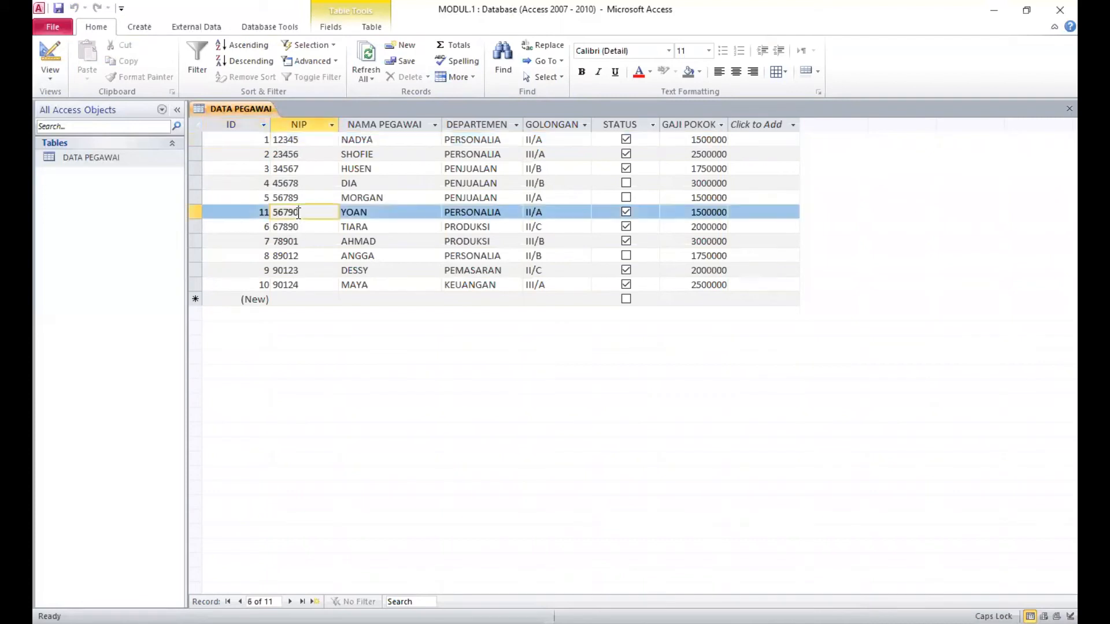
pyautogui.click(386, 213)
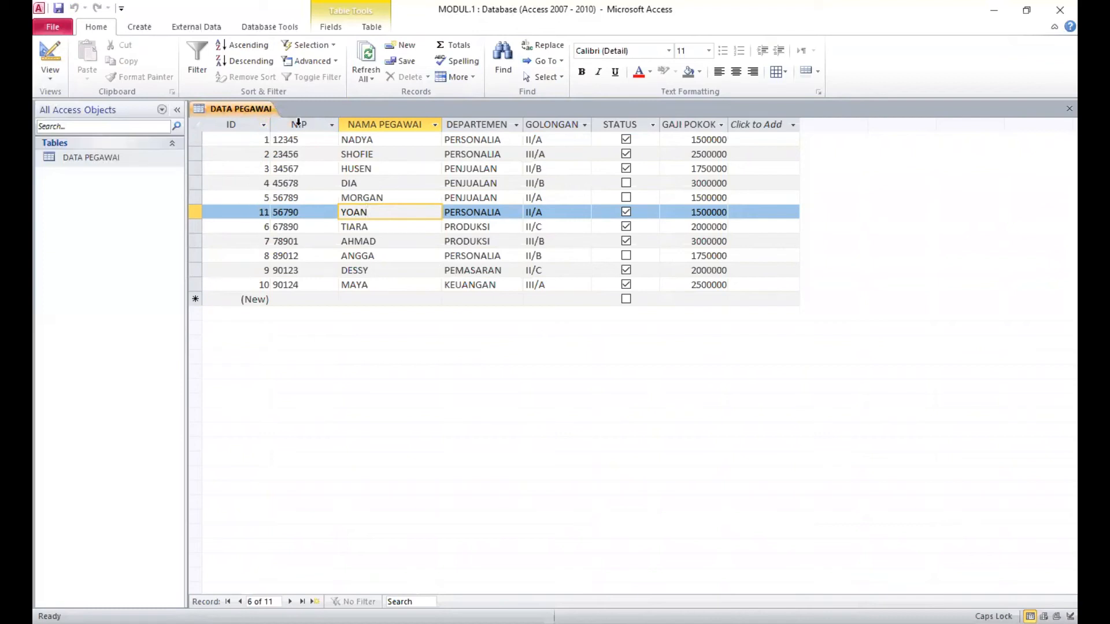
pyautogui.moveTo(299, 213); pyautogui.dragTo(278, 212)
pyautogui.click(309, 210)
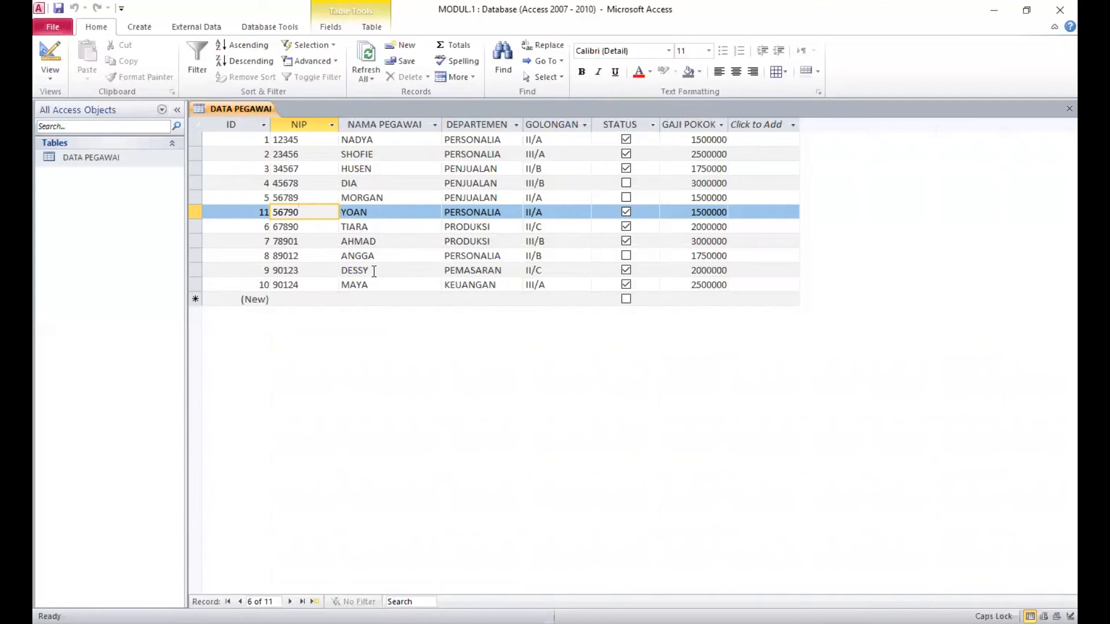
# Delete the KEUANGAN employee's record with ID 10 from DATA PEGAWAI.
pyautogui.click(201, 284)
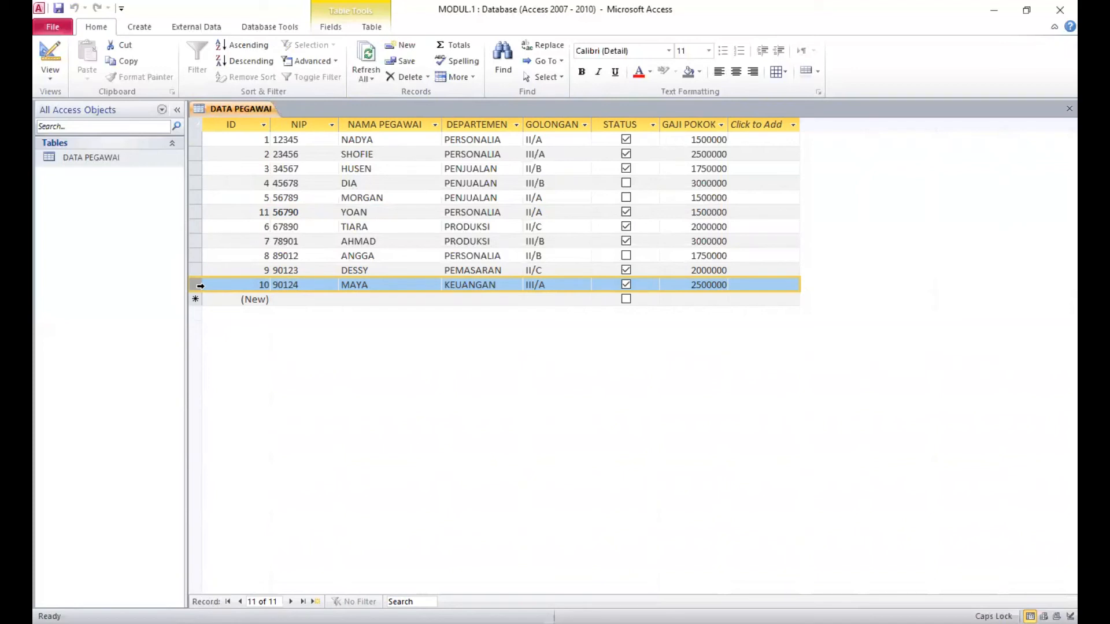
pyautogui.rightClick(199, 286)
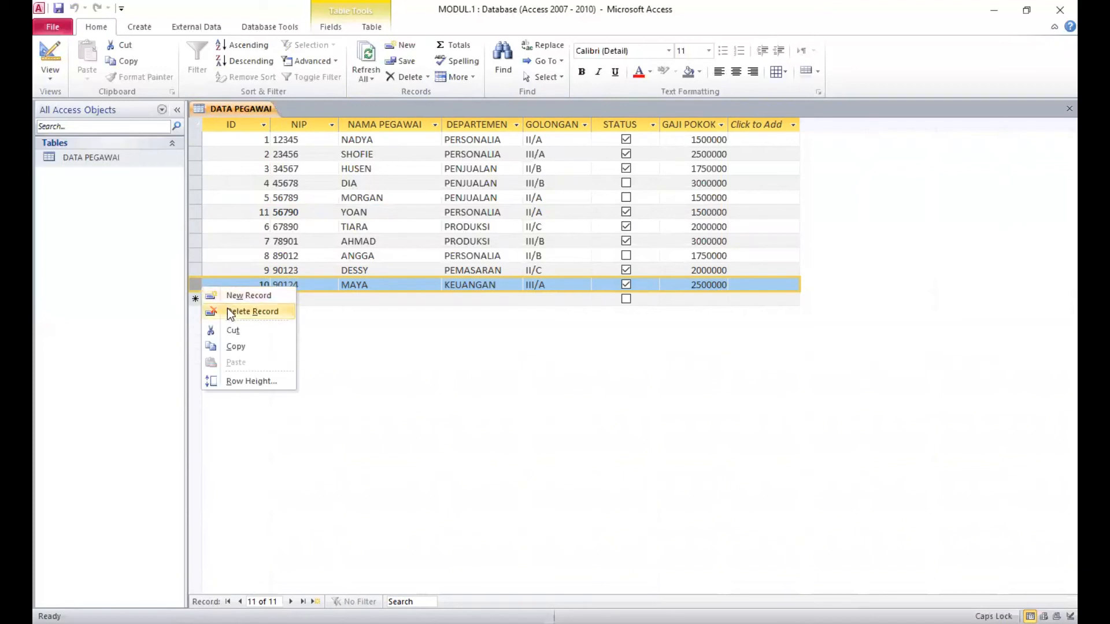
pyautogui.click(230, 313)
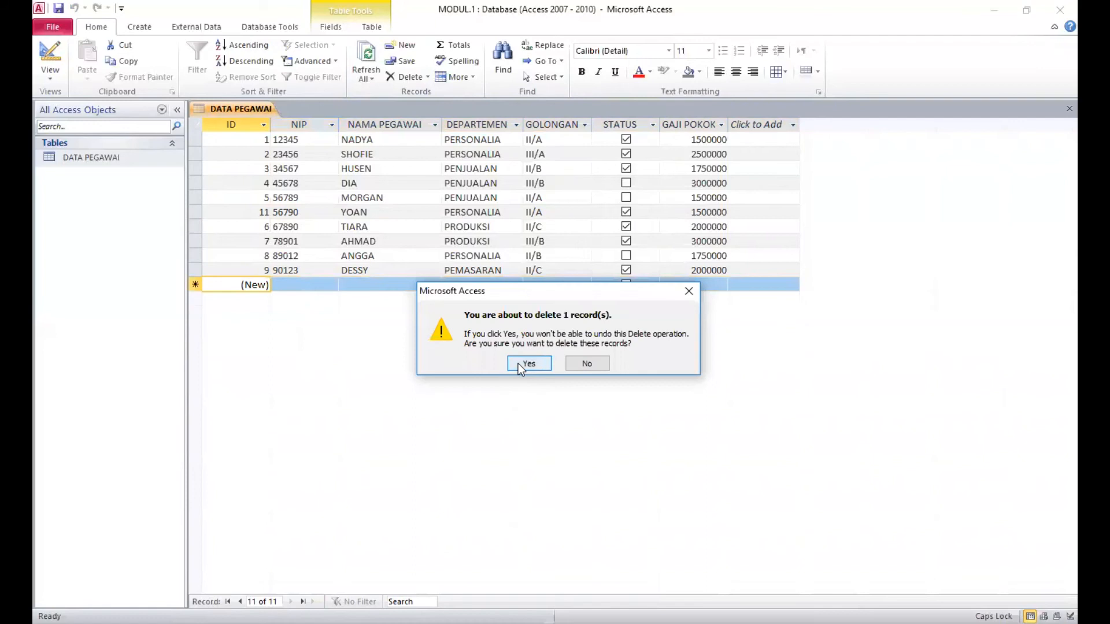
pyautogui.click(518, 363)
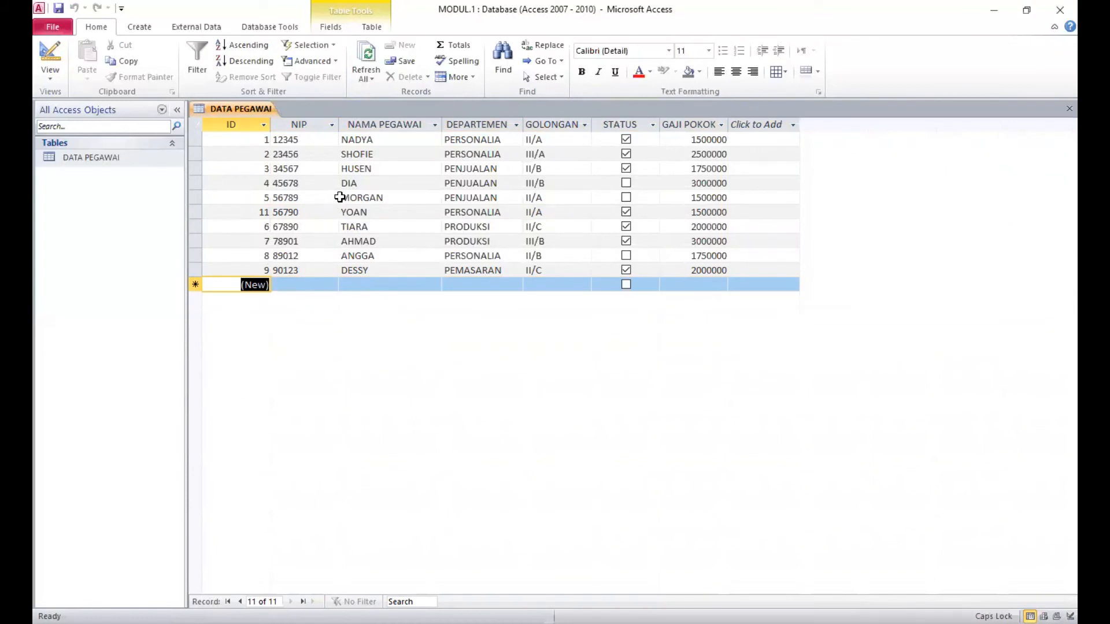
# Search the GOLONGAN column for II/C, matching the whole field.
pyautogui.click(405, 223)
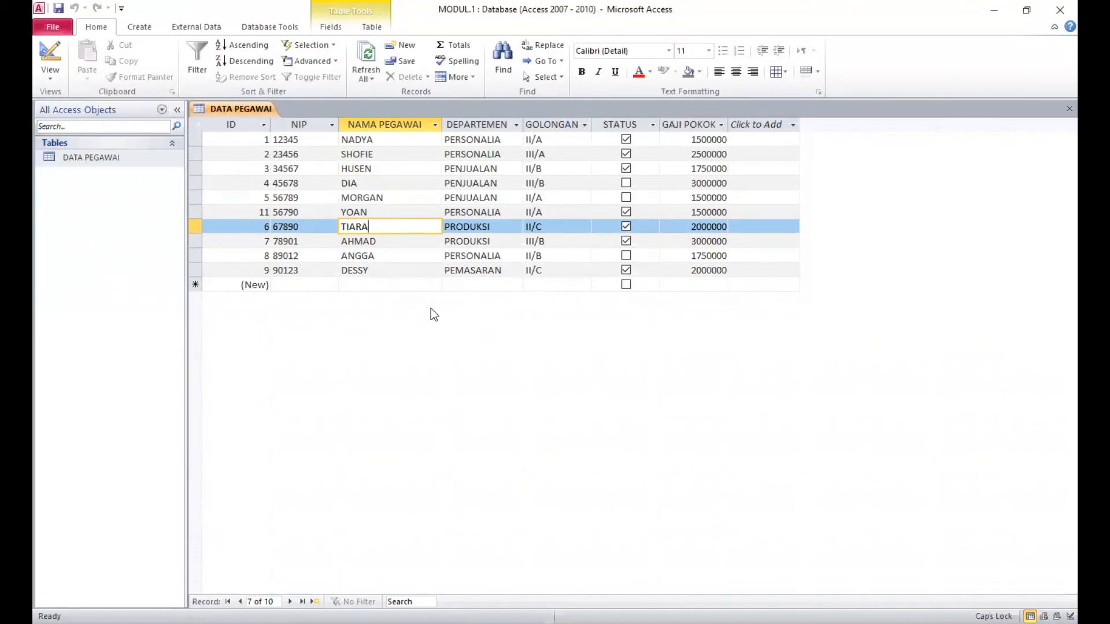
pyautogui.click(403, 270)
pyautogui.click(391, 140)
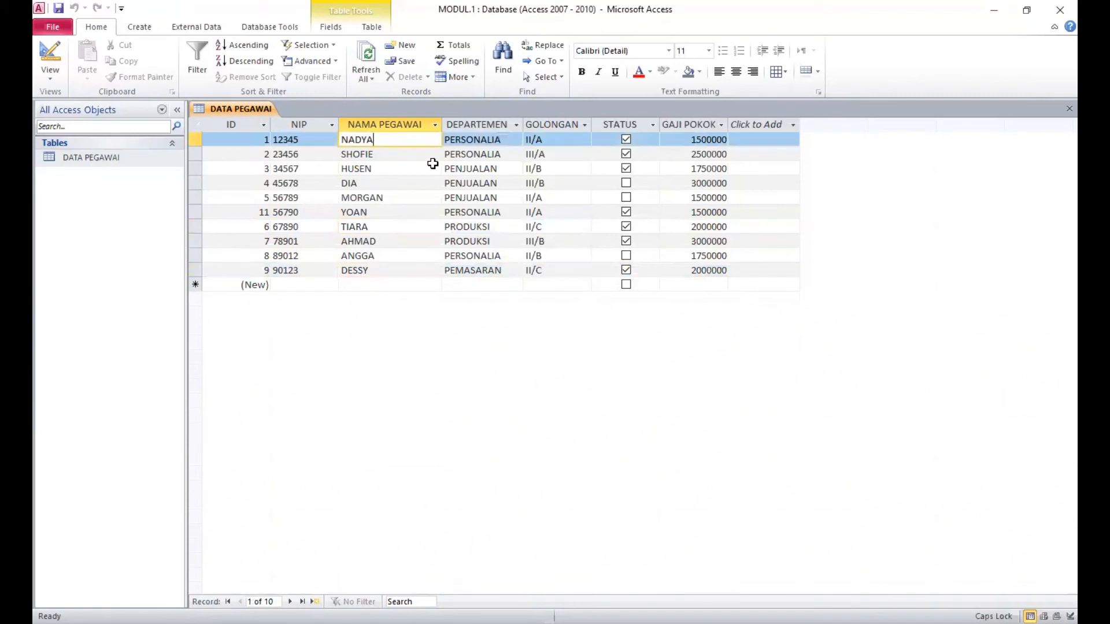
pyautogui.hotkey('ctrl', 'f')
pyautogui.click(510, 355)
pyautogui.press('BackSpace')
pyautogui.write('C')
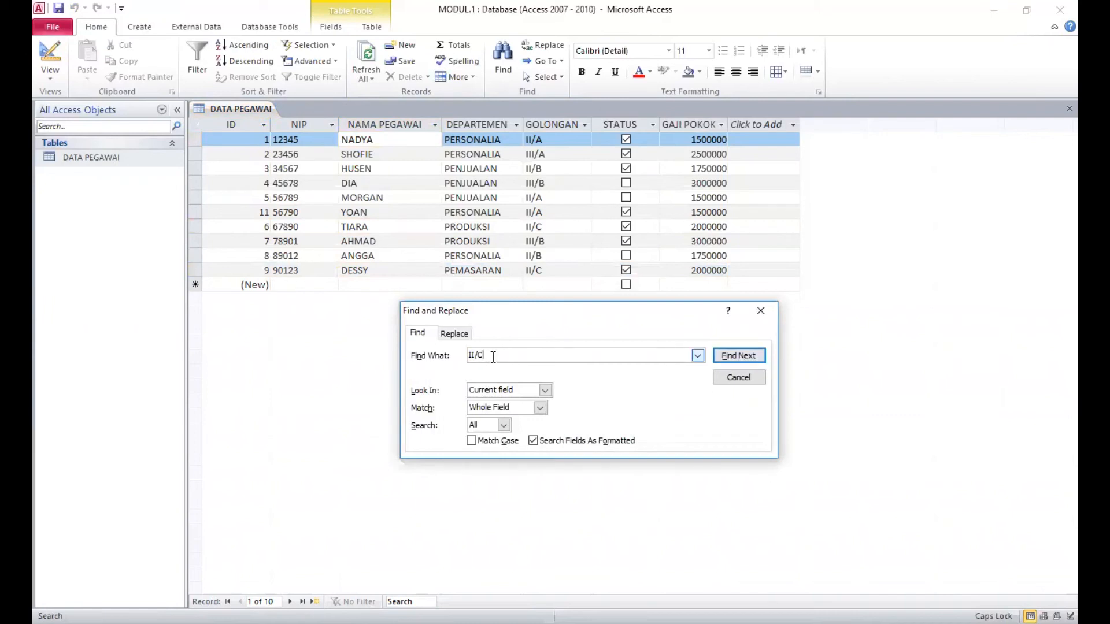
pyautogui.click(744, 354)
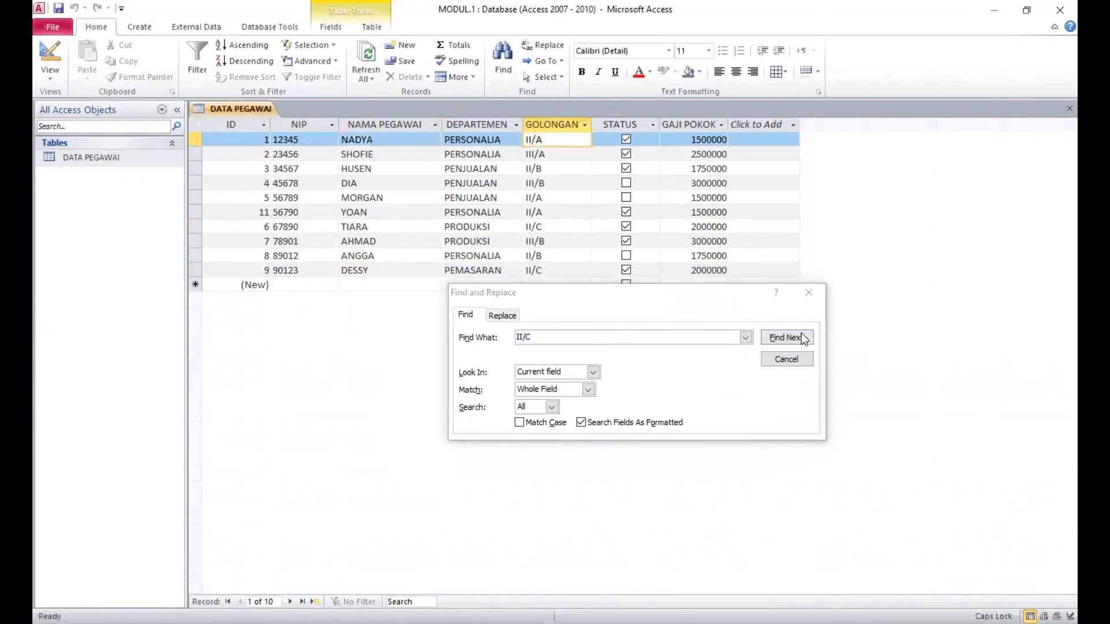
pyautogui.click(801, 337)
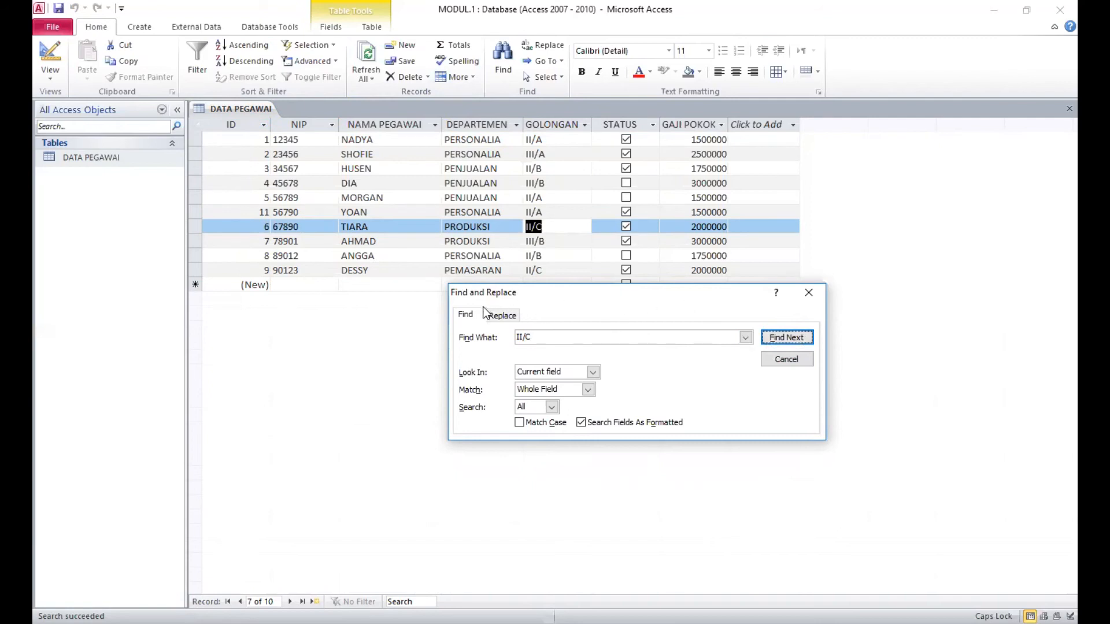
# Replace the found GOLONGAN value II/C in the ID 6 record with III/A.
pyautogui.click(502, 315)
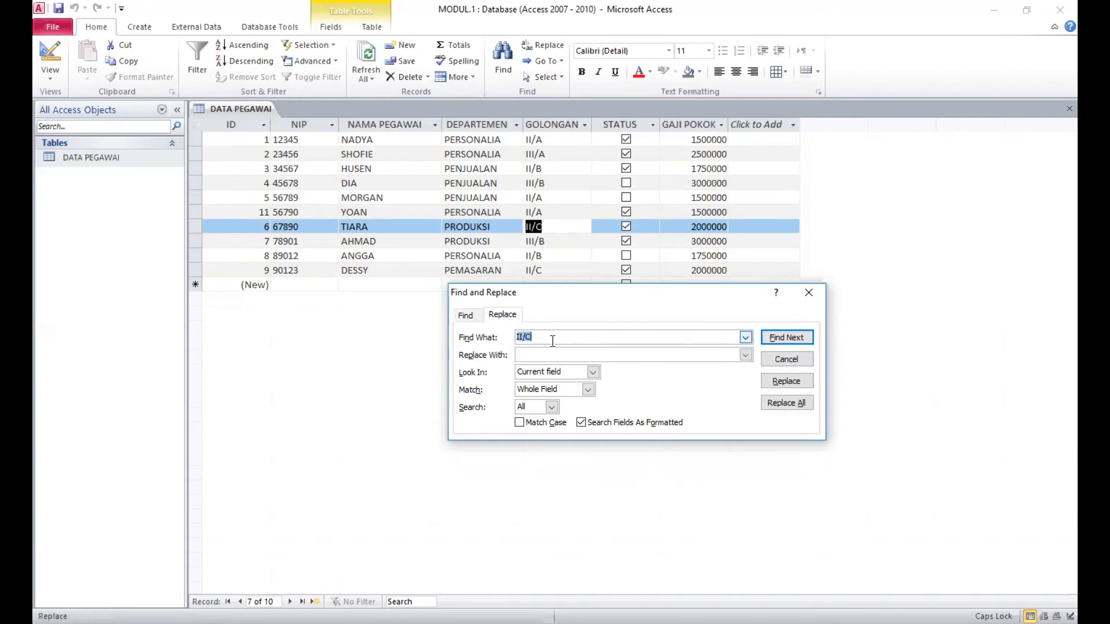
pyautogui.click(534, 355)
pyautogui.write('III/A')
pyautogui.click(786, 382)
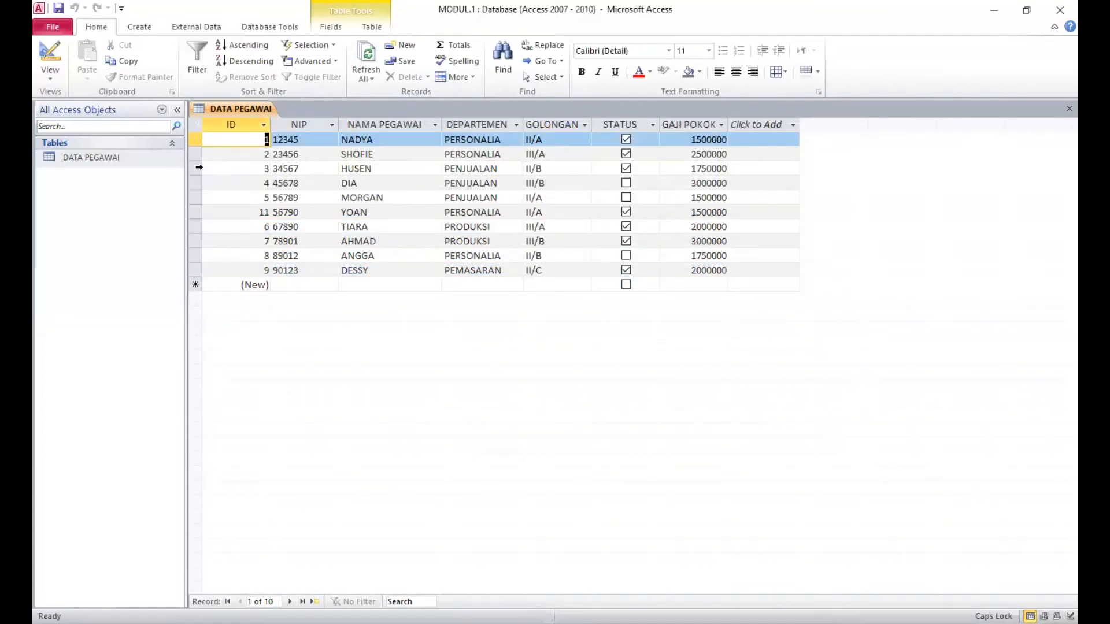
# Open the DATA PEGAWAI table in Design View and examine the Field Size property of the NAMA PEGAWAI field.
pyautogui.click(170, 164)
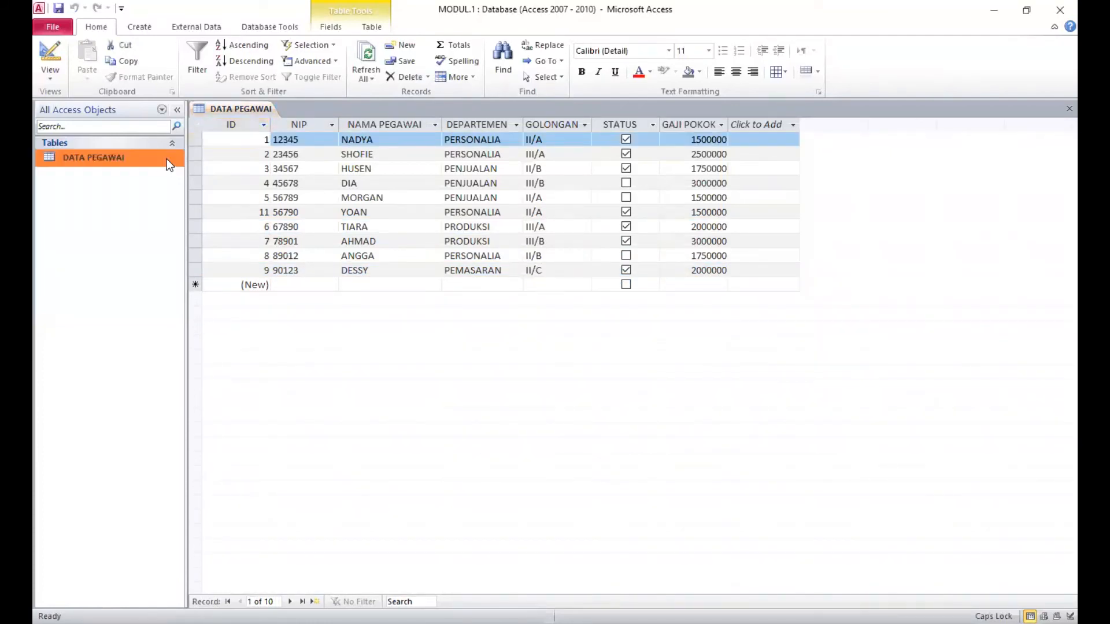
pyautogui.rightClick(170, 164)
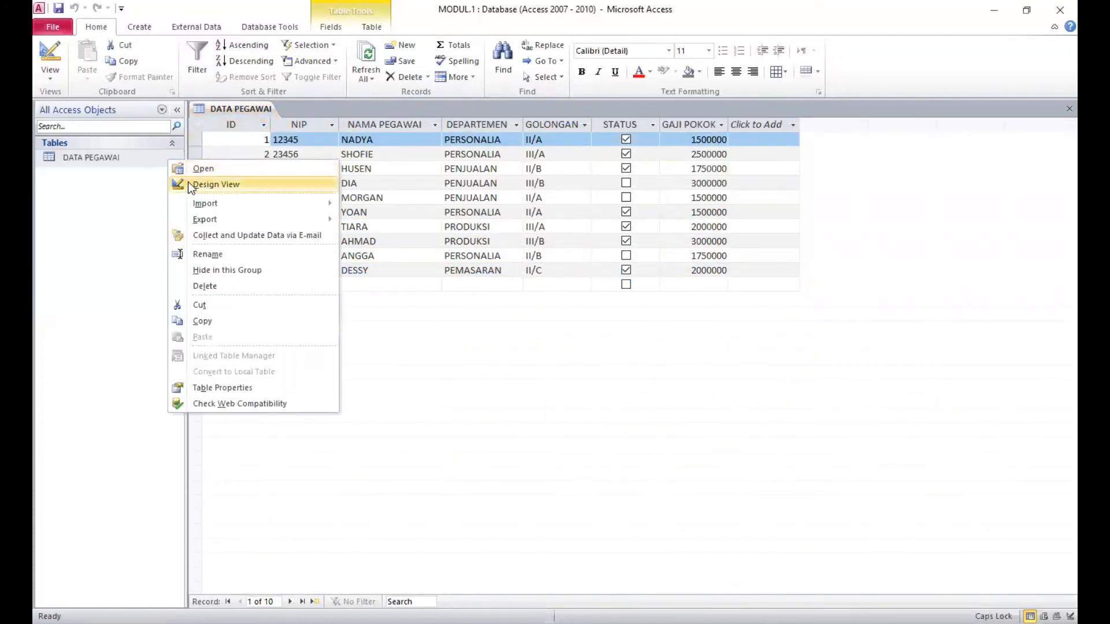
pyautogui.click(188, 182)
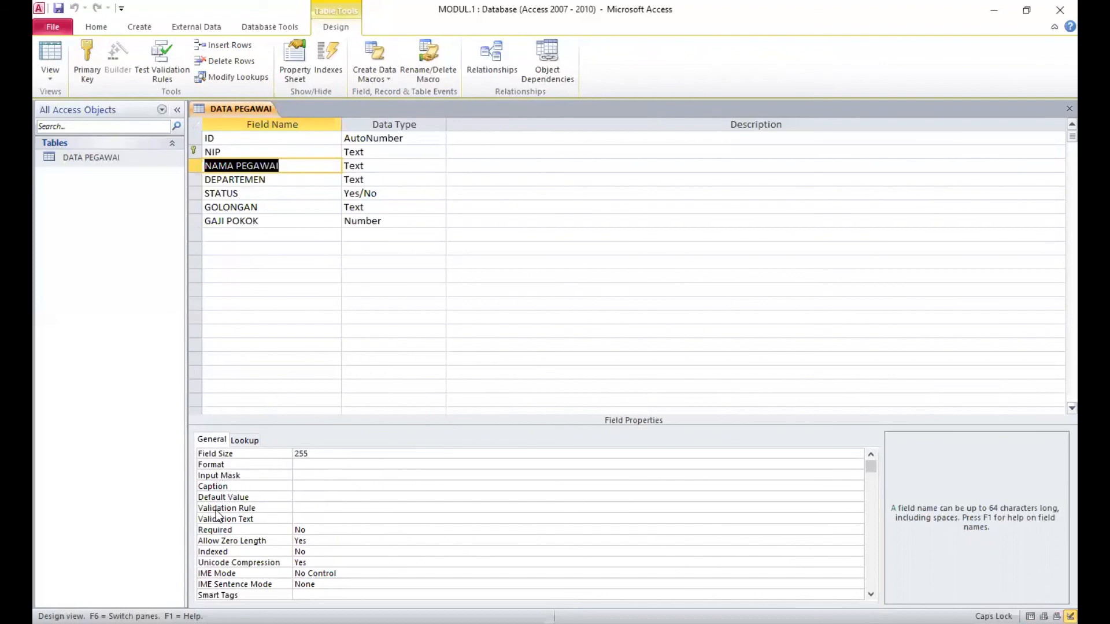
pyautogui.click(330, 451)
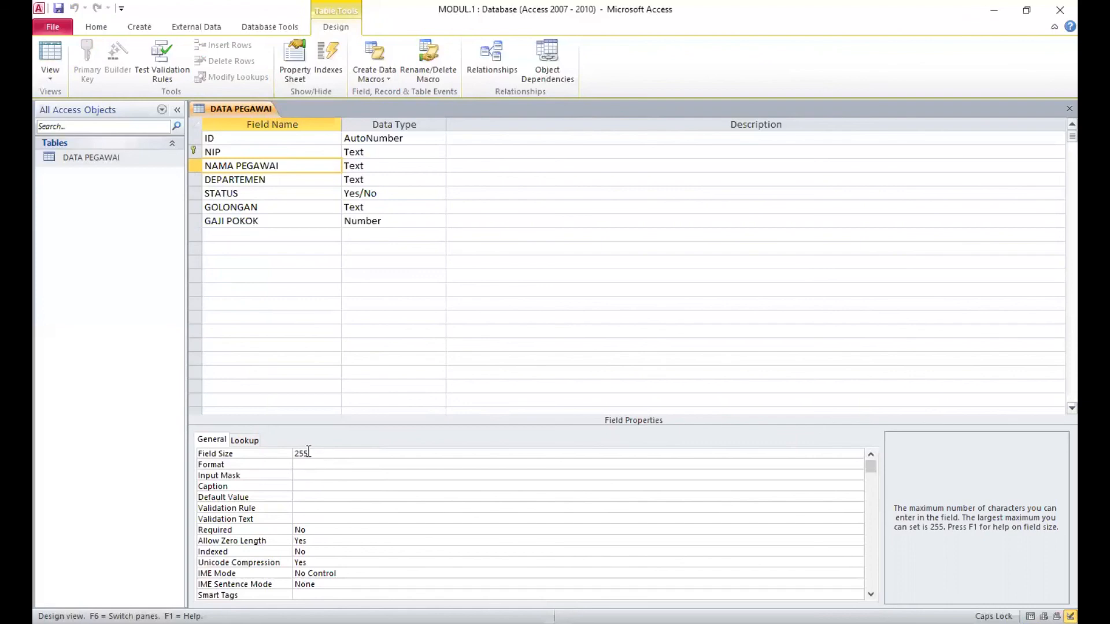
pyautogui.moveTo(308, 452); pyautogui.dragTo(292, 453)
pyautogui.press('F6')
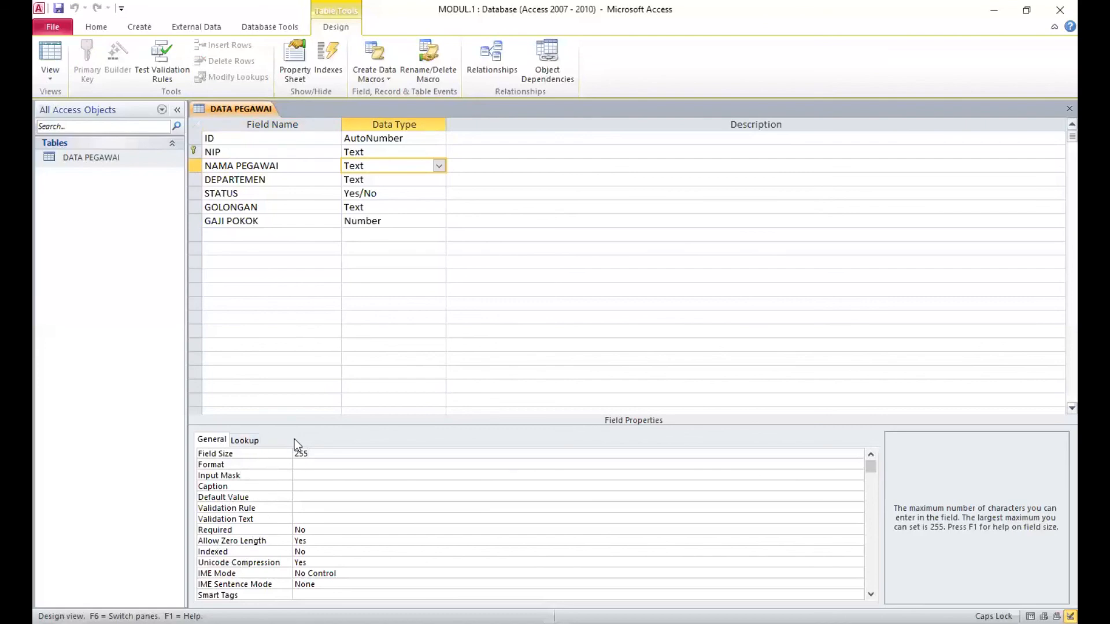
# Return DATA PEGAWAI to its datasheet and sort the records by NAMA PEGAWAI from A to Z.
pyautogui.doubleClick(157, 158)
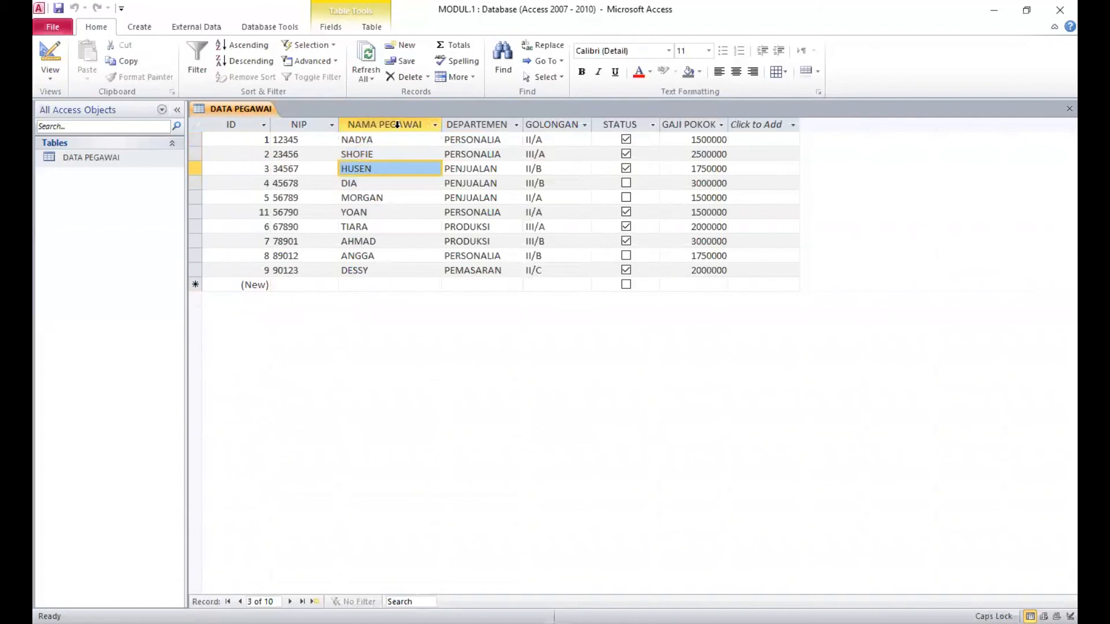
pyautogui.click(397, 124)
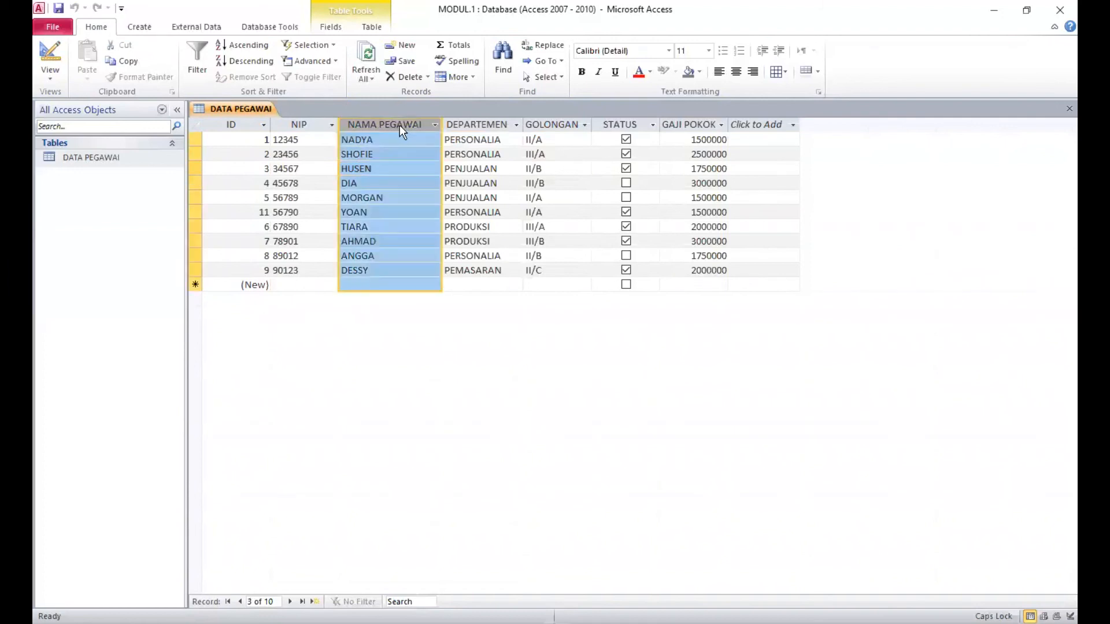
pyautogui.rightClick(383, 123)
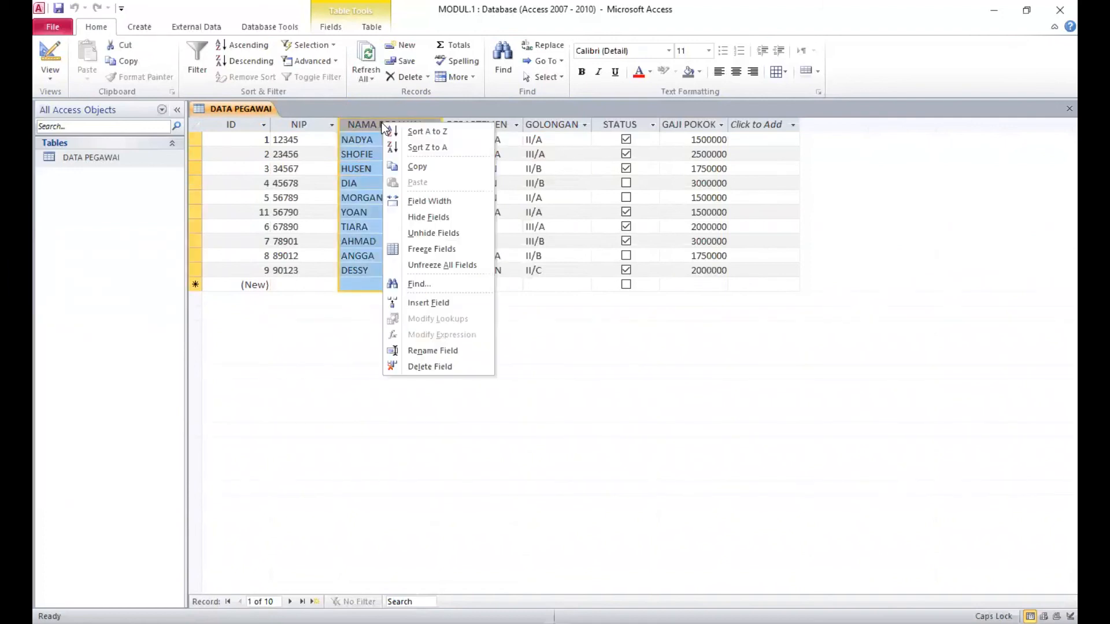
pyautogui.click(442, 130)
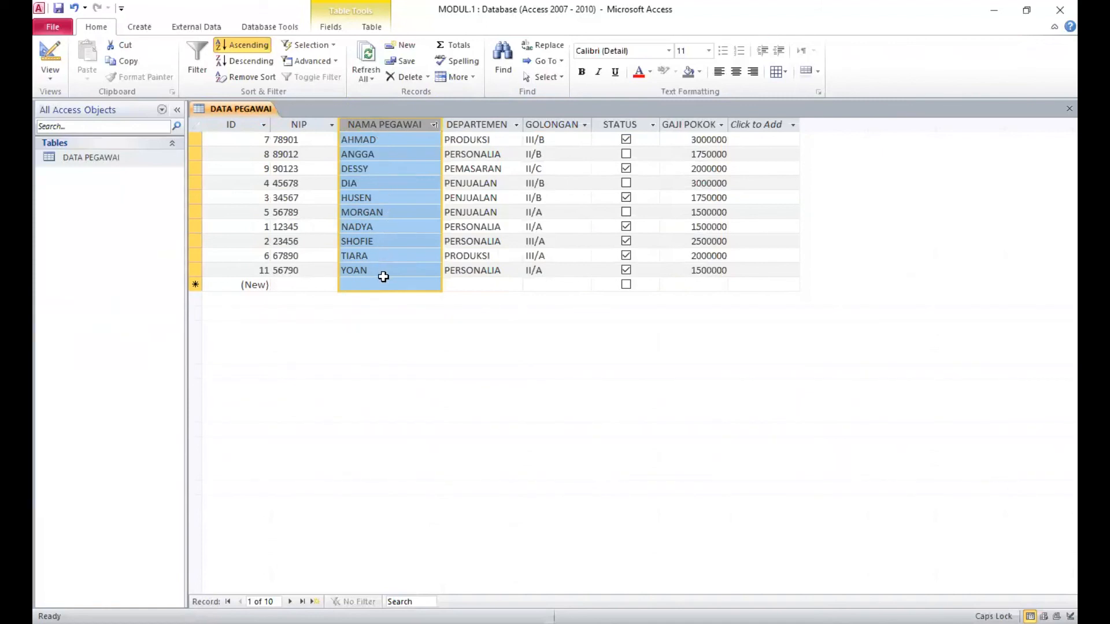
pyautogui.click(435, 198)
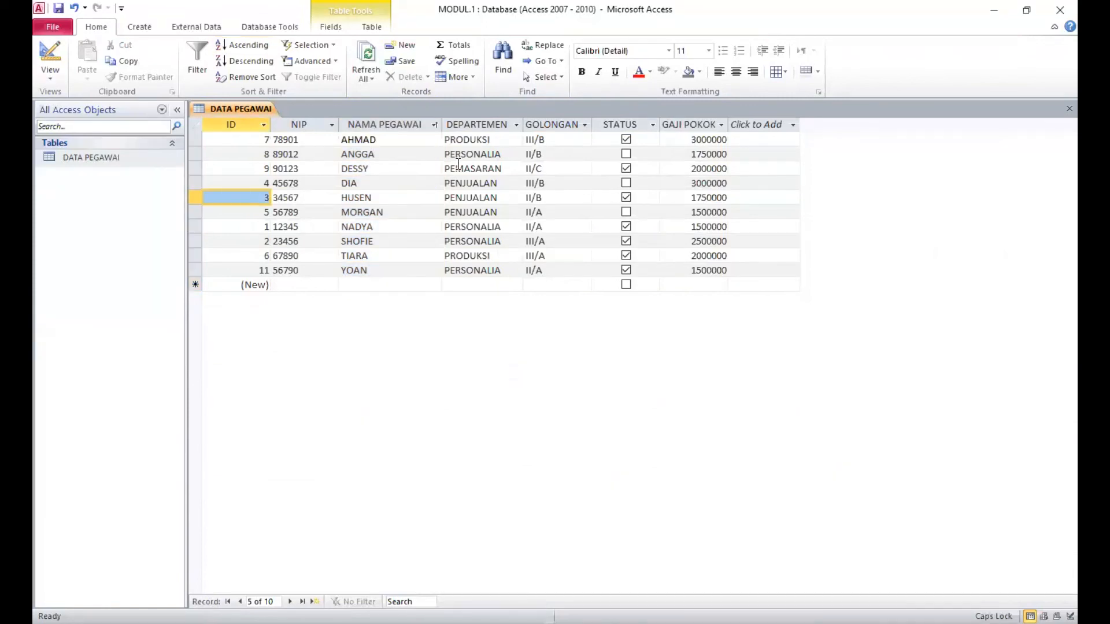
pyautogui.click(475, 240)
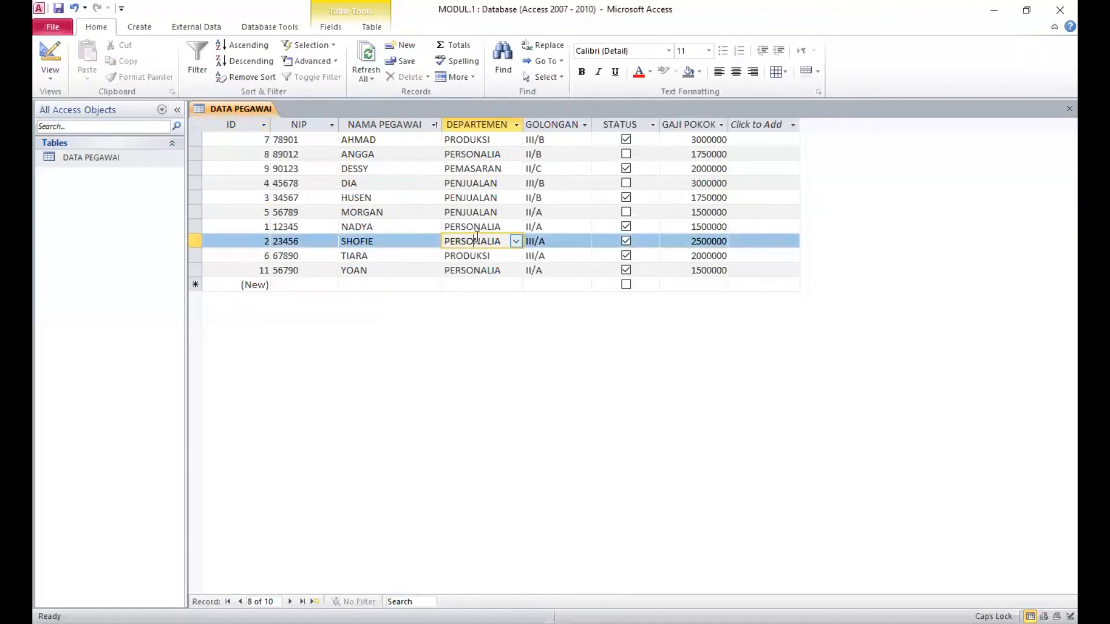